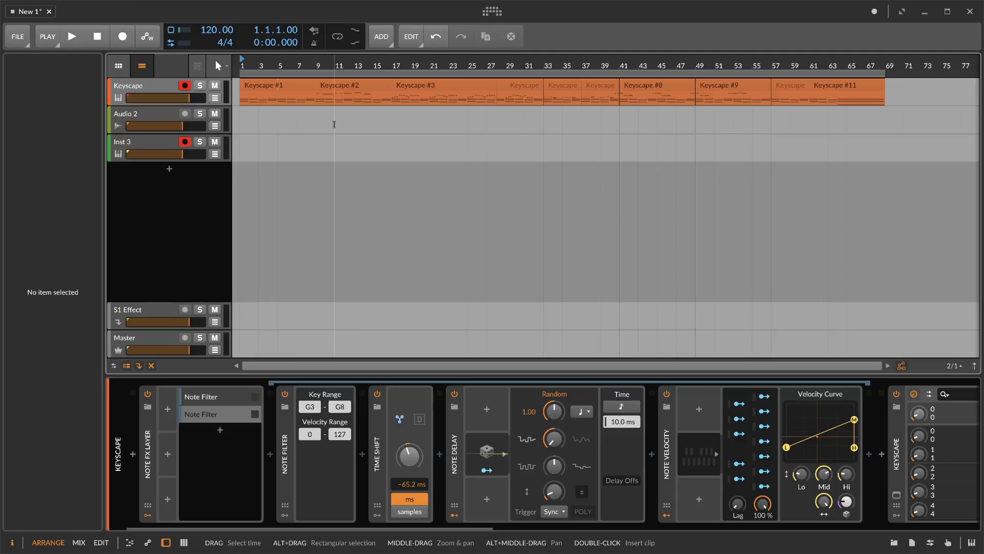
Step: Open the Keyscape #3 clip in an enlarged note editor and examine its repeating note patterns from bar 17 to bar 24
{"action": "double_click", "coordinate": [405, 89]}
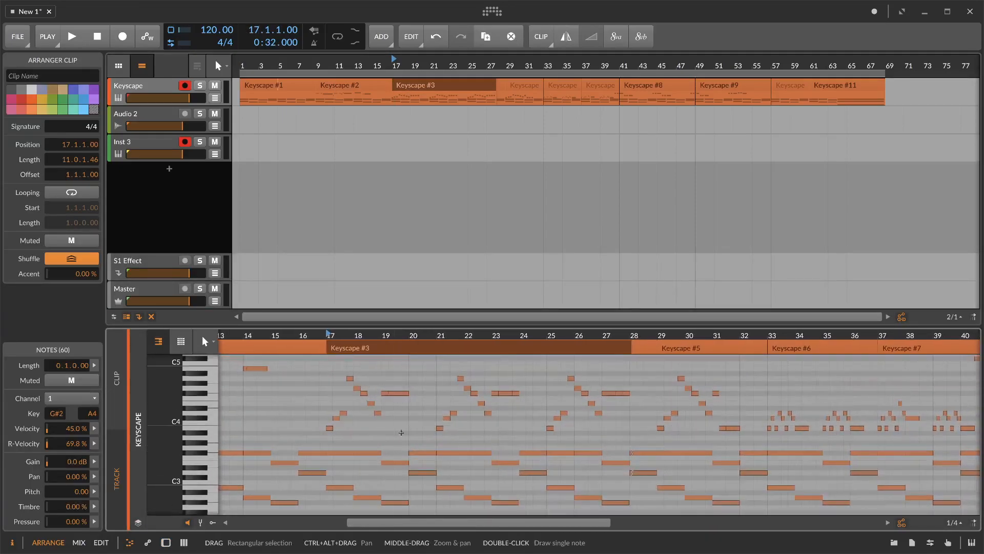
{"action": "left_click_drag", "start_coordinate": [409, 323], "coordinate": [408, 212]}
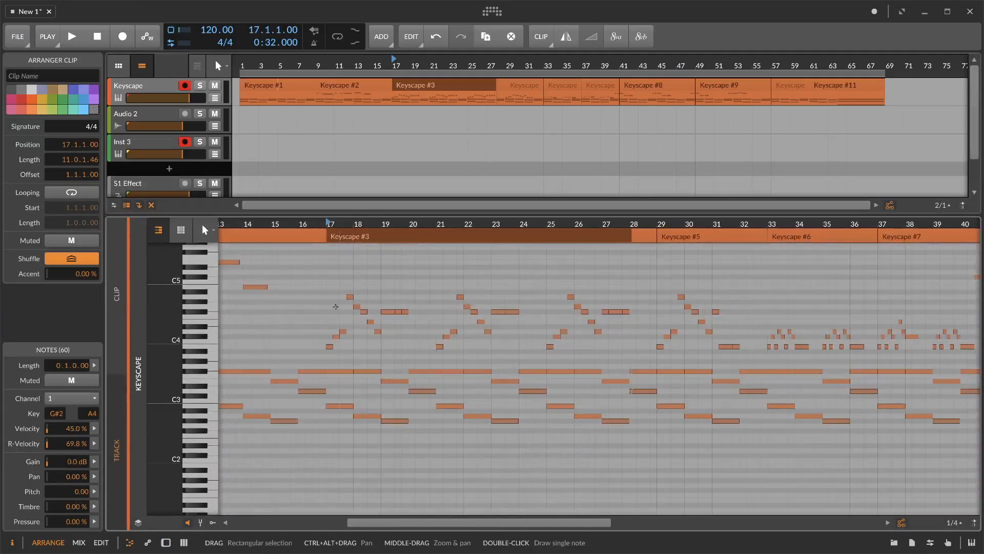
{"action": "scroll", "coordinate": [347, 312], "scroll_direction": "up", "scroll_amount": 5}
{"action": "scroll", "coordinate": [403, 327], "scroll_direction": "left", "scroll_amount": 1}
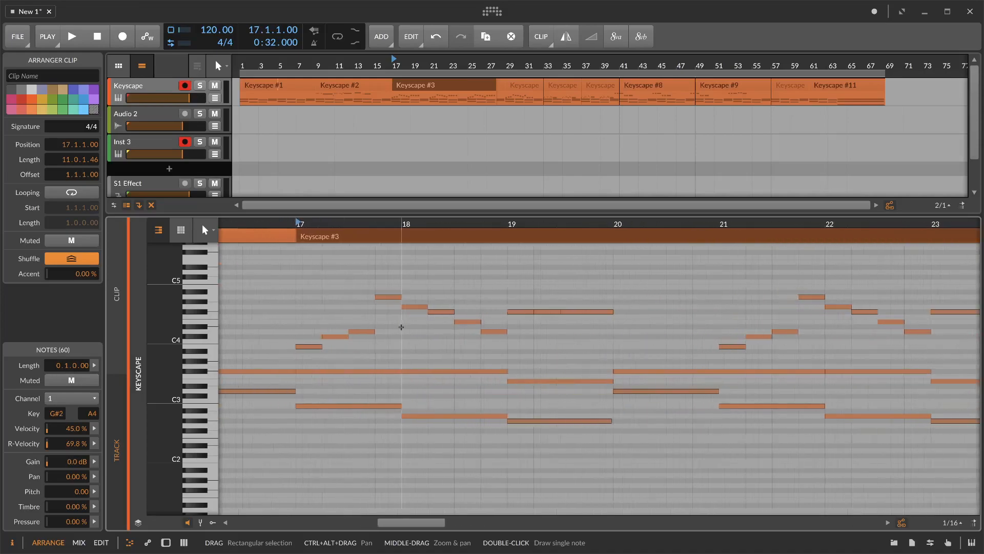
{"action": "scroll", "coordinate": [401, 327], "scroll_direction": "up", "scroll_amount": 1}
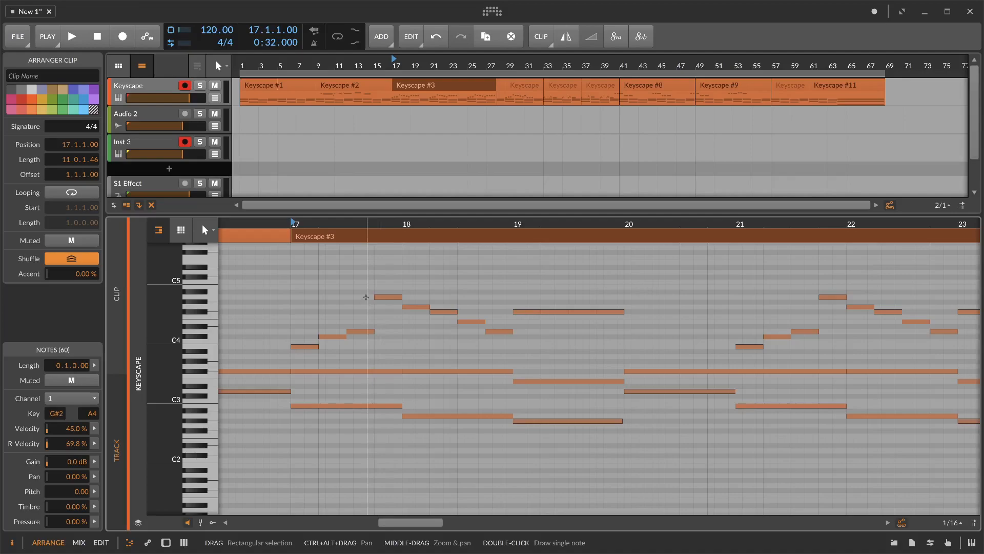
{"action": "left_click_drag", "start_coordinate": [302, 267], "coordinate": [593, 462]}
{"action": "left_click", "coordinate": [710, 343]}
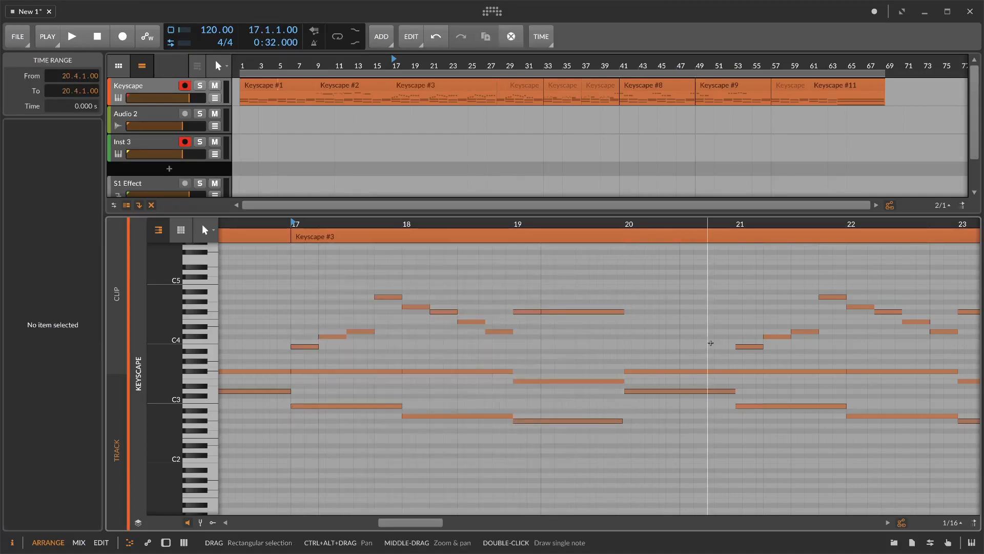
{"action": "scroll", "coordinate": [711, 342], "scroll_direction": "right", "scroll_amount": 5}
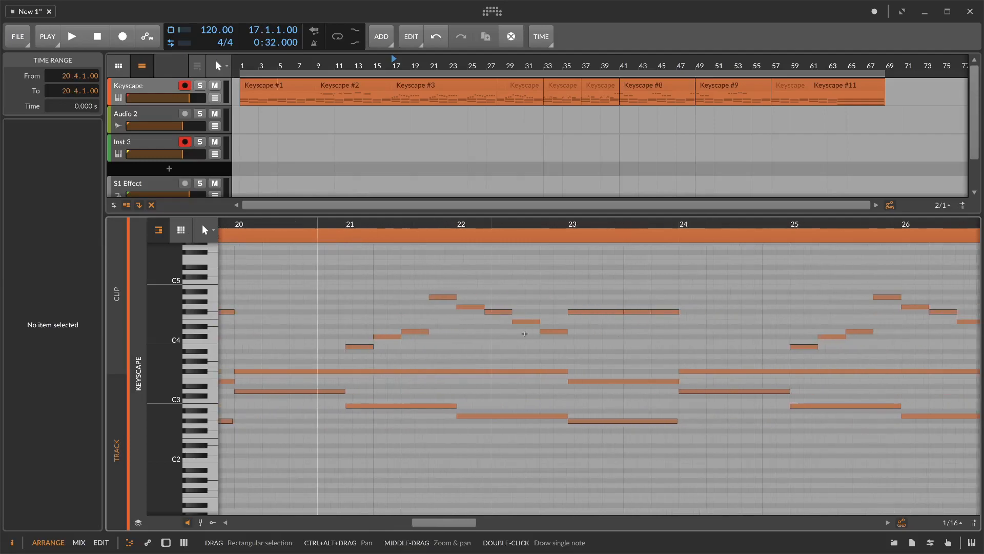
{"action": "left_click_drag", "start_coordinate": [362, 279], "coordinate": [626, 507]}
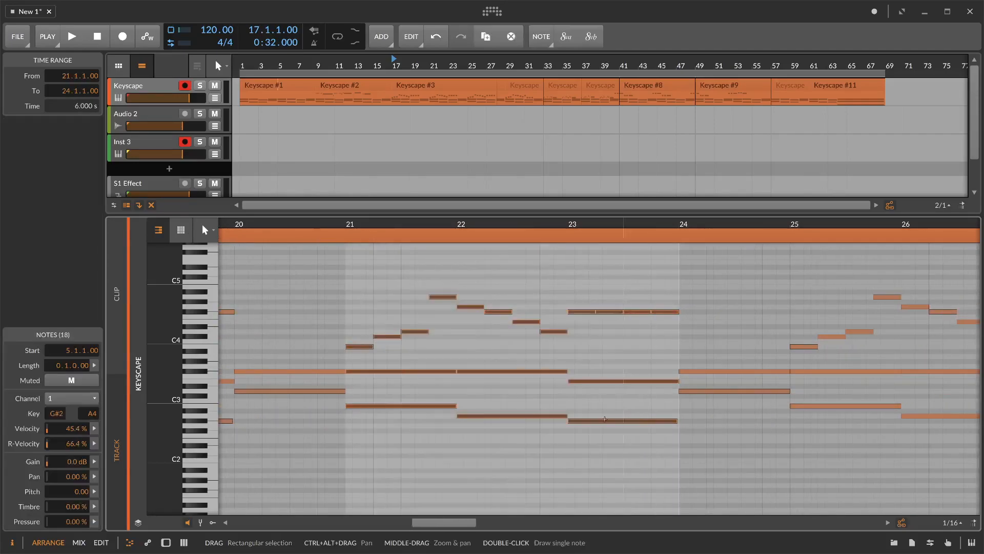
{"action": "left_click", "coordinate": [554, 310]}
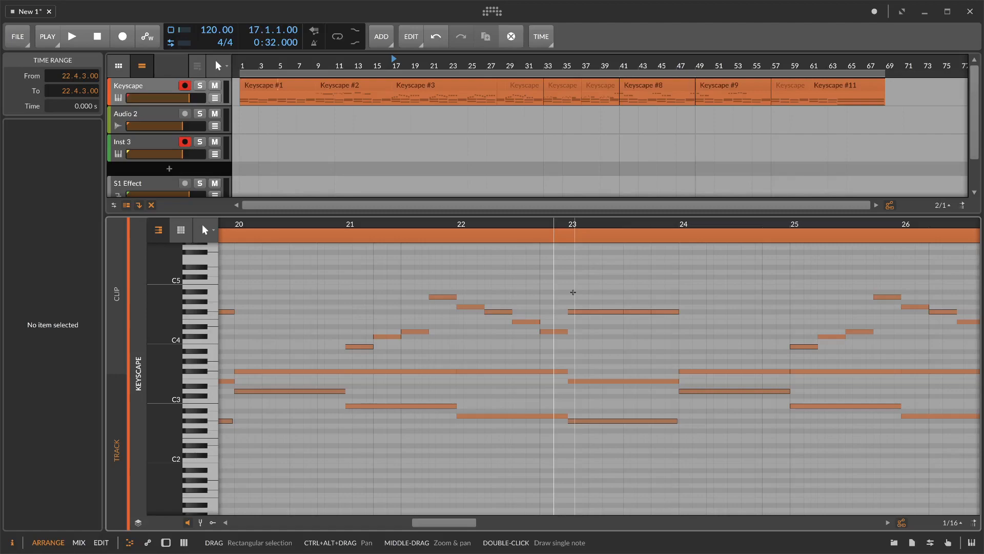
Step: Show the Keyscape track's device chain and set its Time Shift amount to -58.5 ms
{"action": "left_click", "coordinate": [164, 142]}
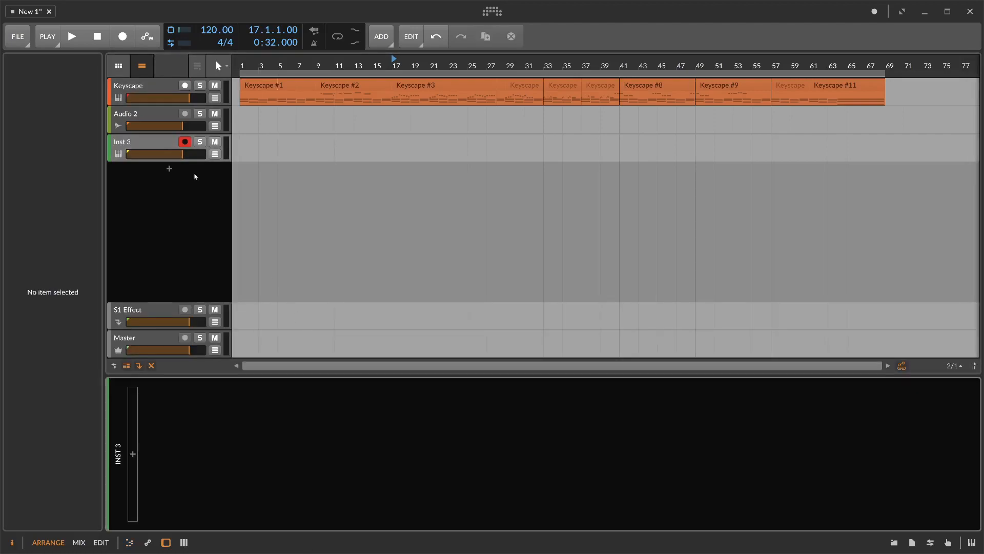
{"action": "left_click", "coordinate": [154, 91]}
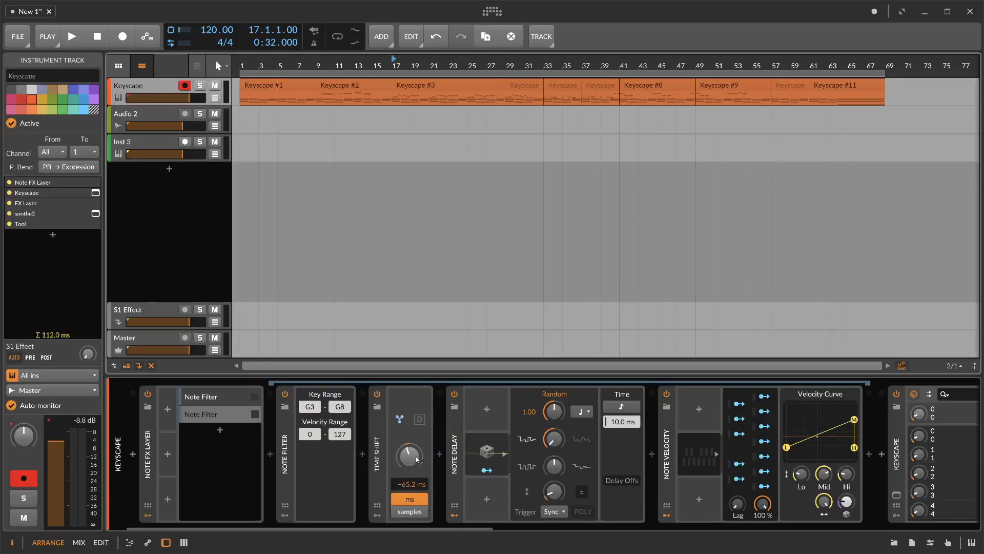
{"action": "key", "text": "ctrl+z"}
{"action": "left_click_drag", "start_coordinate": [409, 456], "coordinate": [416, 458]}
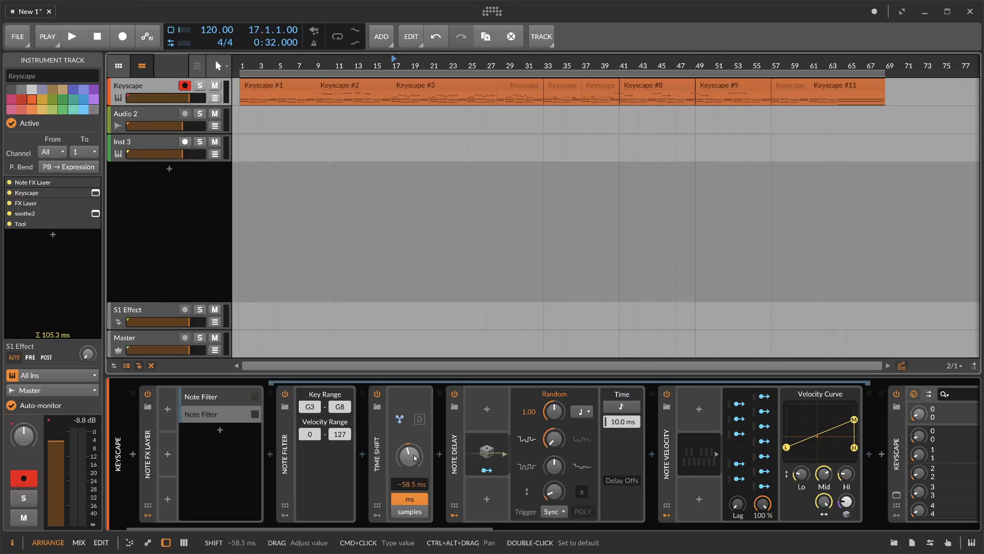
Step: Inspect the Note FX Layer and Note Delay devices in the Keyscape chain, including the delay's Random modulator
{"action": "left_click", "coordinate": [183, 447]}
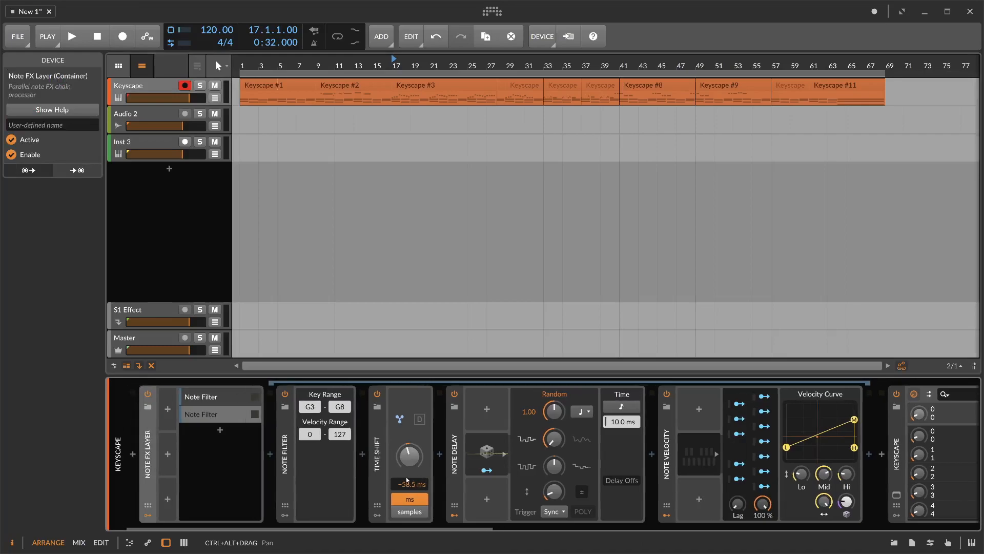
{"action": "left_click", "coordinate": [472, 442]}
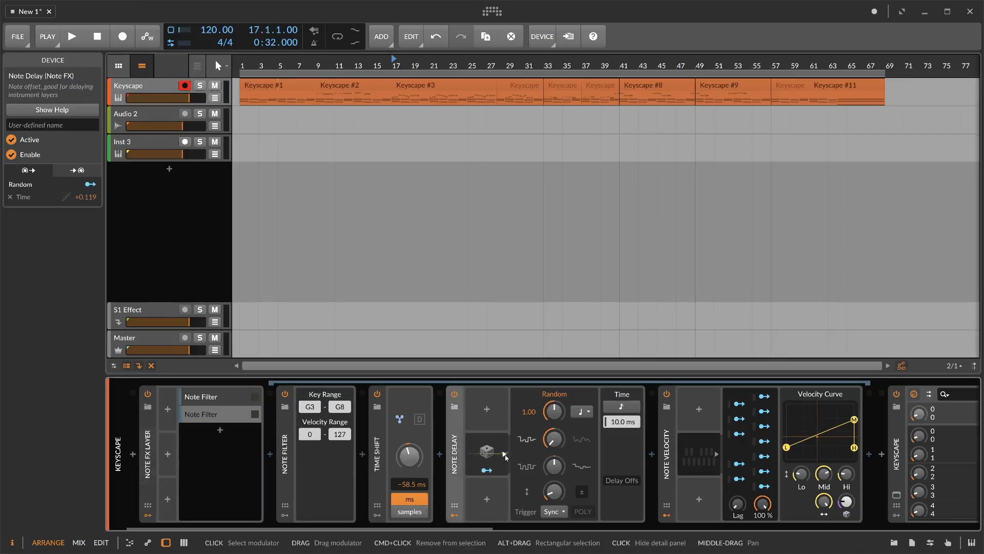
{"action": "scroll", "coordinate": [506, 458], "scroll_direction": "right", "scroll_amount": 5}
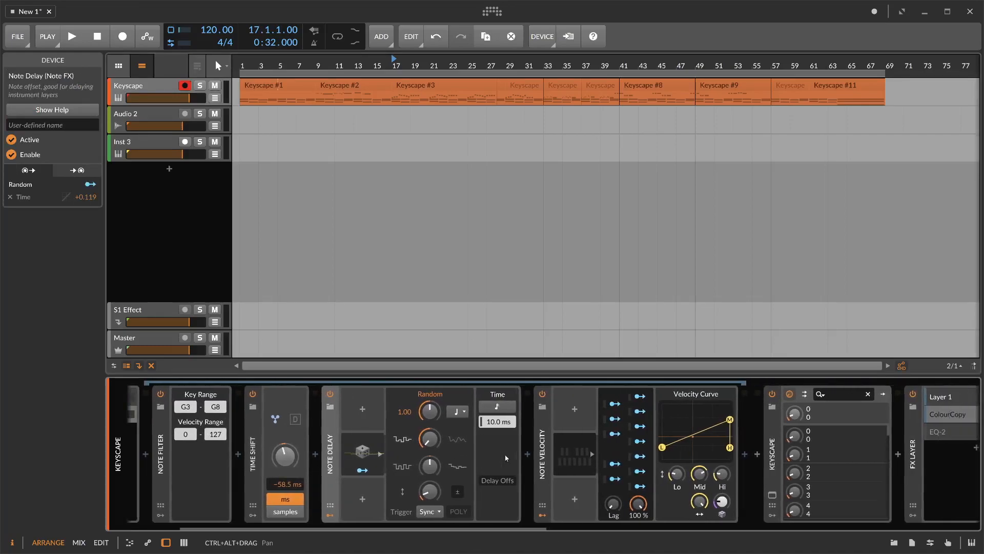
{"action": "scroll", "coordinate": [506, 458], "scroll_direction": "left", "scroll_amount": 4}
{"action": "scroll", "coordinate": [506, 458], "scroll_direction": "right", "scroll_amount": 3}
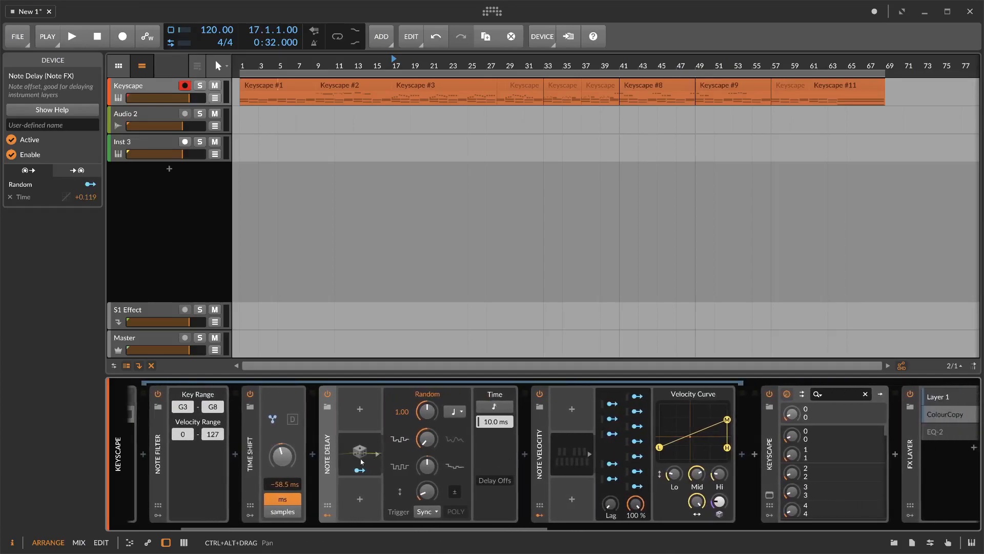
{"action": "scroll", "coordinate": [303, 458], "scroll_direction": "left", "scroll_amount": 1}
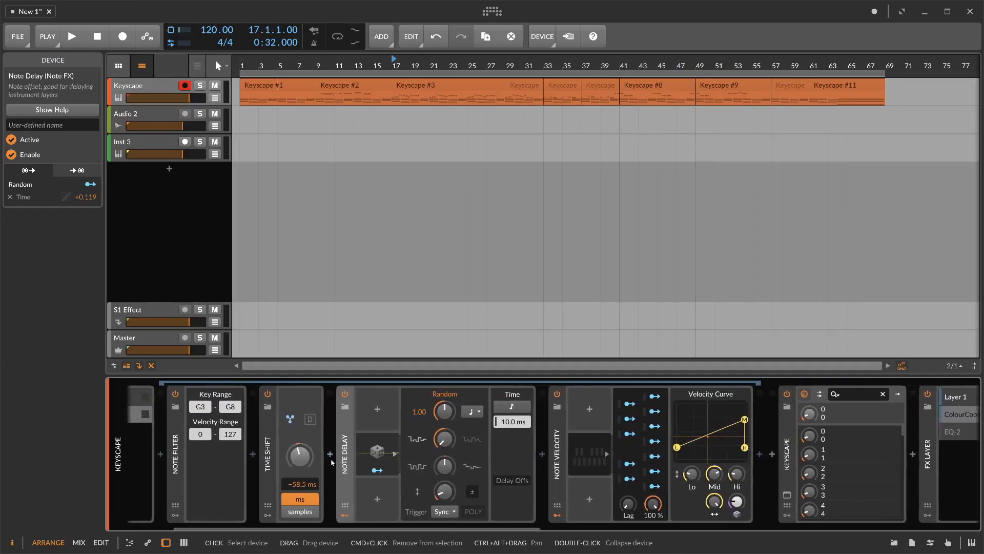
Step: Deactivate the Time Shift device in the Keyscape chain
{"action": "left_click", "coordinate": [271, 457]}
{"action": "key", "text": "alt+a"}
{"action": "left_click_drag", "start_coordinate": [324, 472], "coordinate": [432, 474]}
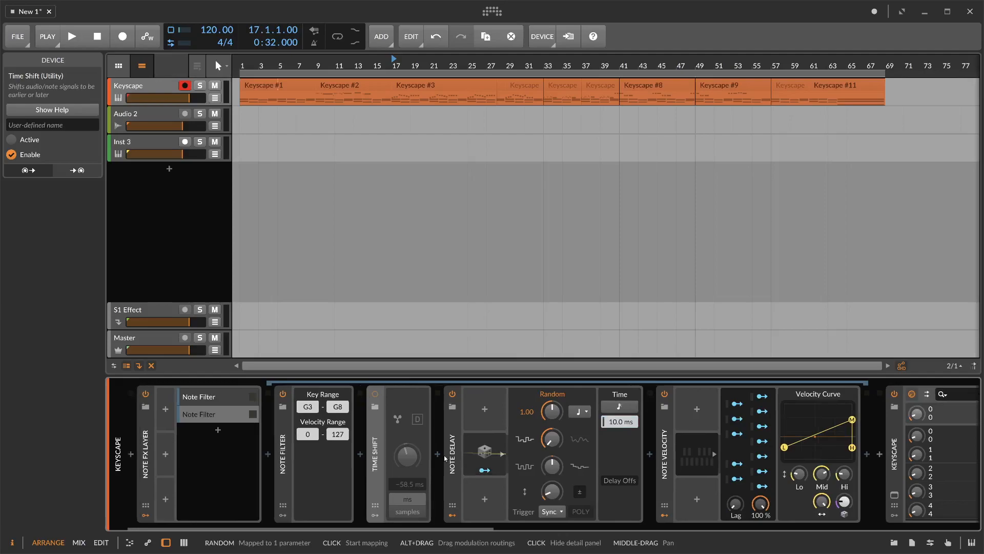
Step: Try different Note Delay times and return the time to 10.0 ms
{"action": "left_click", "coordinate": [451, 458]}
{"action": "scroll", "coordinate": [451, 458], "scroll_direction": "right", "scroll_amount": 3}
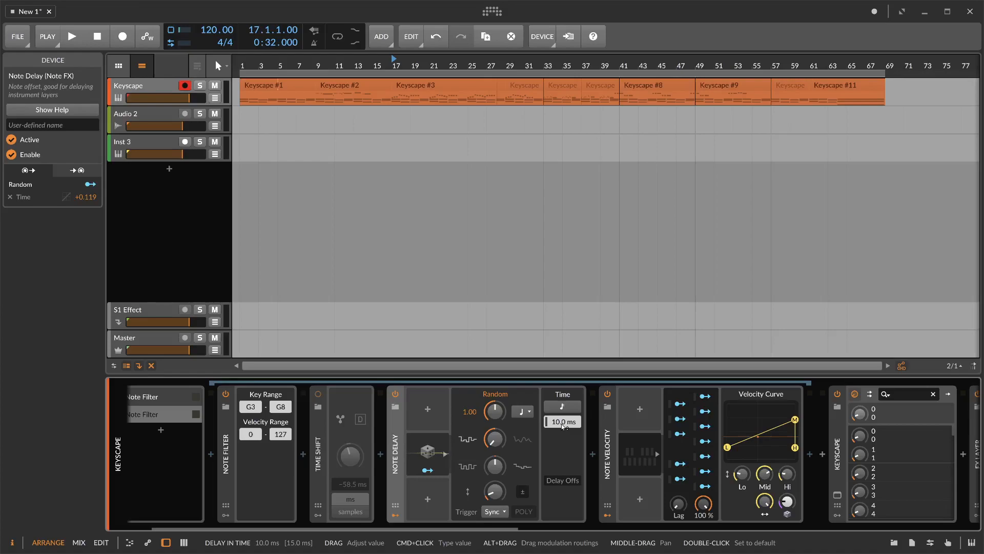
{"action": "left_click_drag", "start_coordinate": [563, 425], "coordinate": [562, 411]}
{"action": "mouse_move", "coordinate": [562, 423]}
{"action": "left_mouse_down"}
{"action": "mouse_move", "coordinate": [562, 409]}
{"action": "mouse_move", "coordinate": [562, 441]}
{"action": "left_mouse_up"}
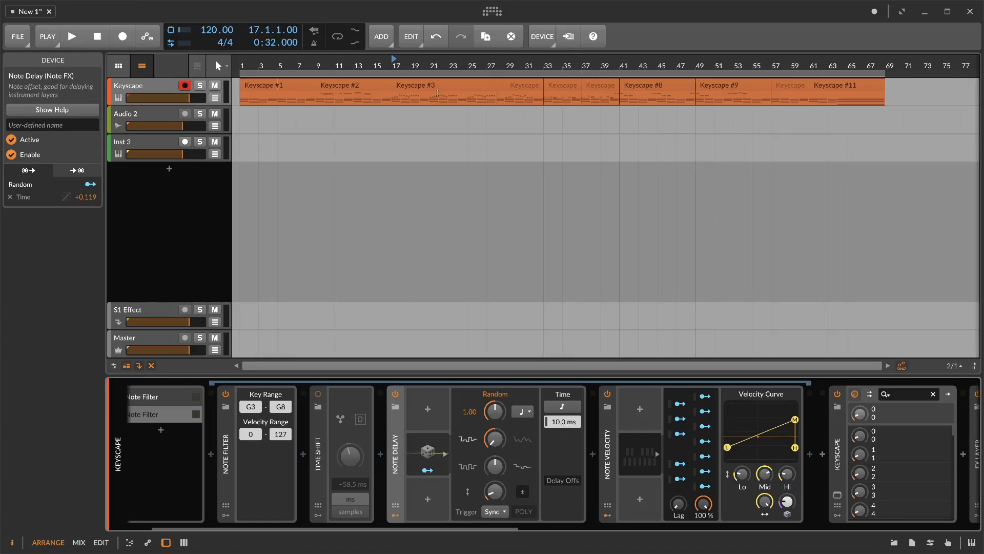
Step: View the opening melody notes of the Keyscape #3 clip up close and return to the track's device chain
{"action": "left_click", "coordinate": [441, 88]}
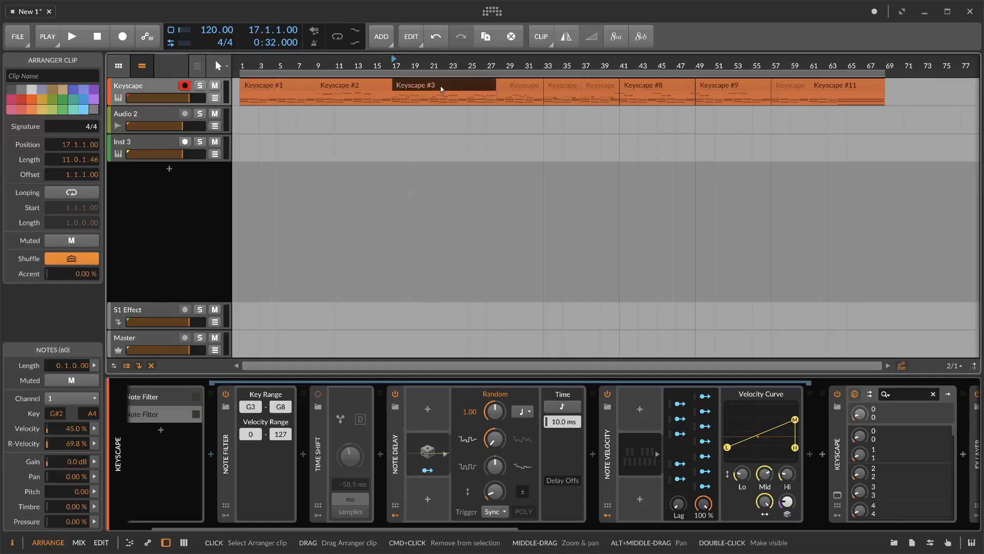
{"action": "double_click", "coordinate": [442, 90]}
{"action": "scroll", "coordinate": [435, 400], "scroll_direction": "down", "scroll_amount": 3}
{"action": "scroll", "coordinate": [336, 284], "scroll_direction": "up", "scroll_amount": 5}
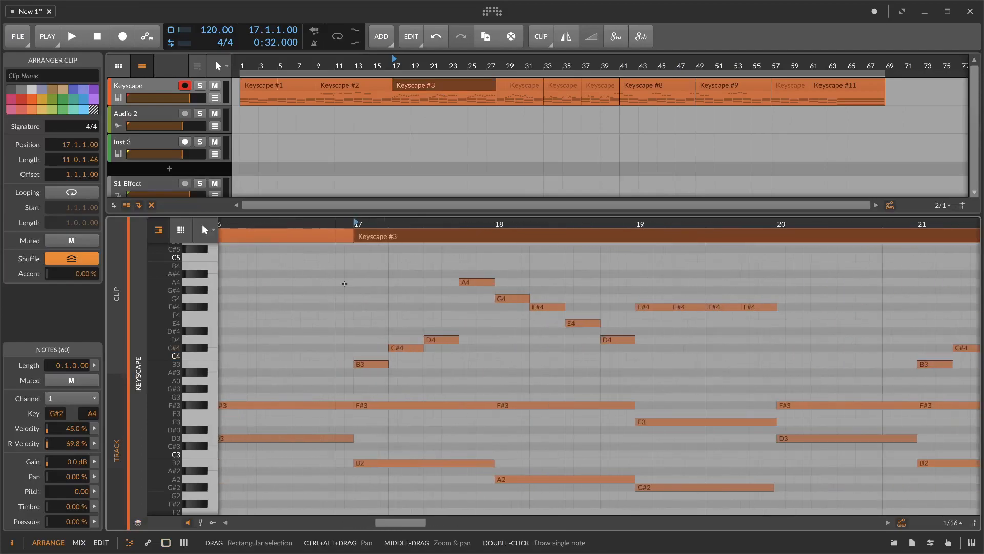
{"action": "scroll", "coordinate": [451, 278], "scroll_direction": "up", "scroll_amount": 3}
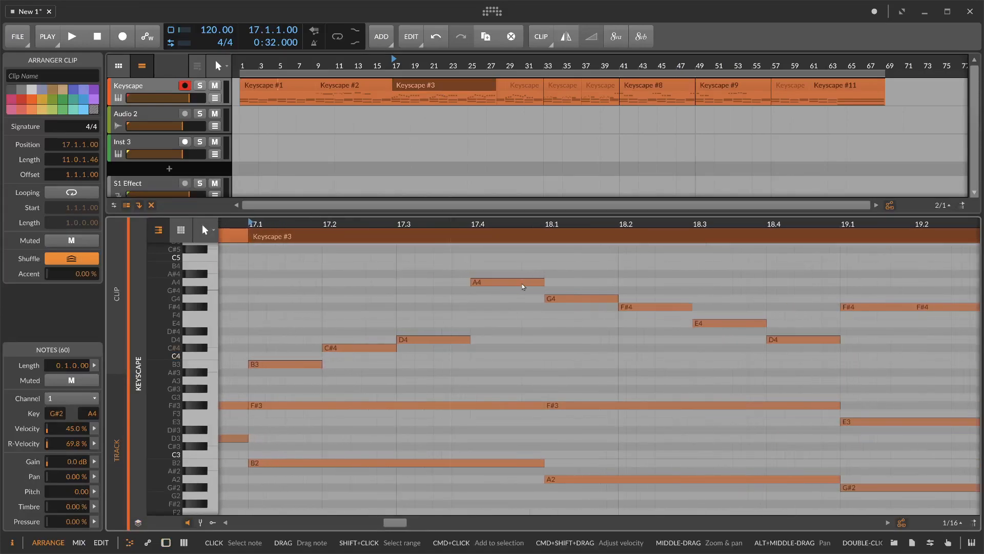
{"action": "key", "text": "d"}
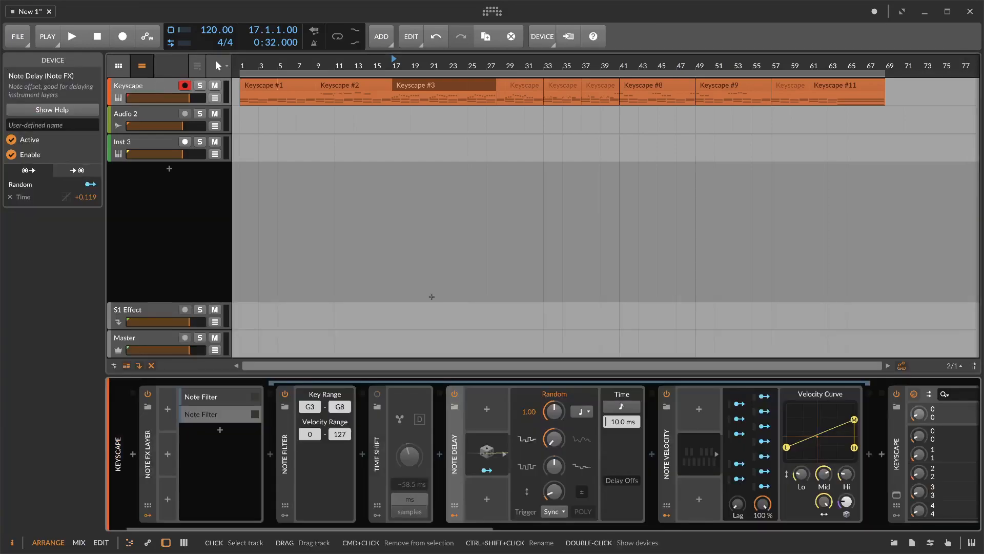
{"action": "scroll", "coordinate": [612, 487], "scroll_direction": "down", "scroll_amount": 2}
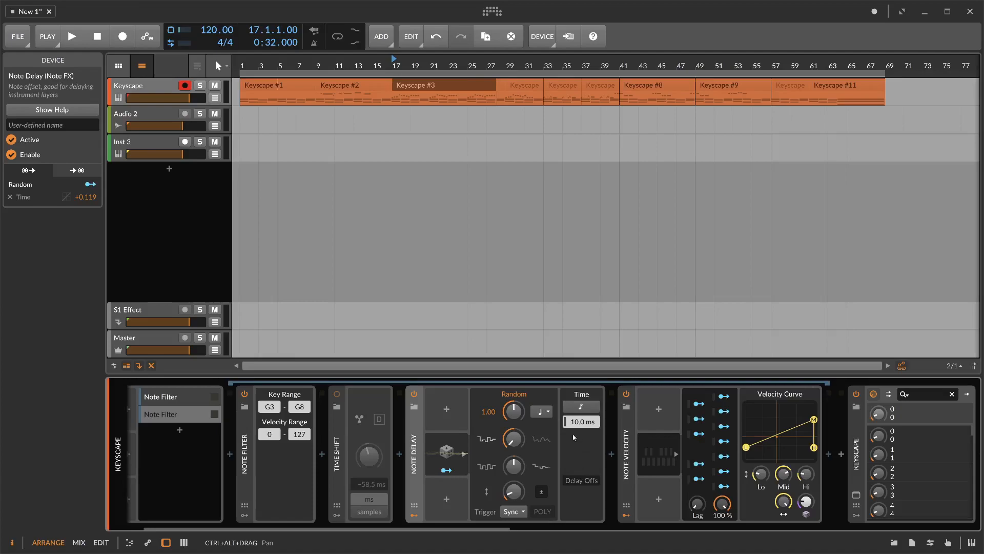
Step: Reactivate the Time Shift device and place the playback start at bar 17
{"action": "left_click", "coordinate": [340, 466]}
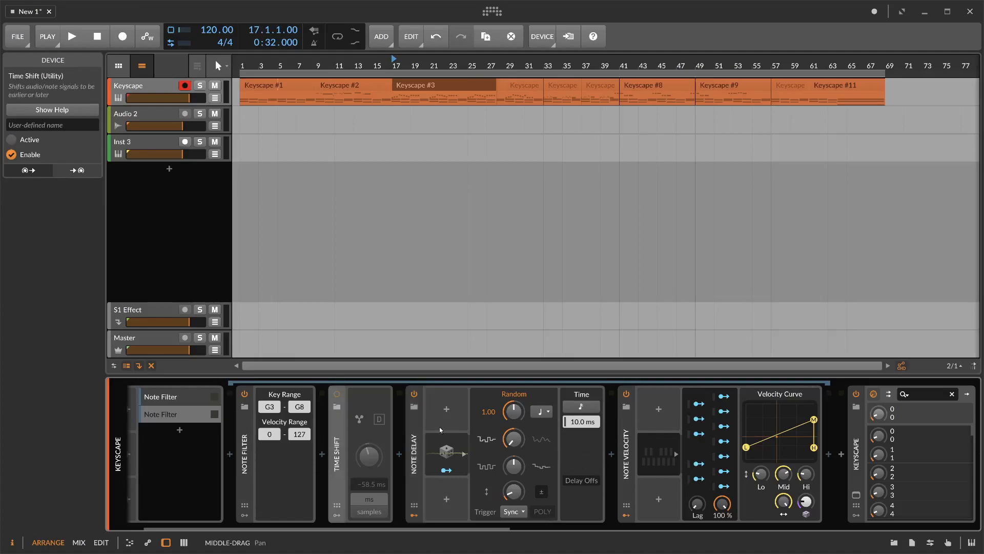
{"action": "key", "text": "alt+a"}
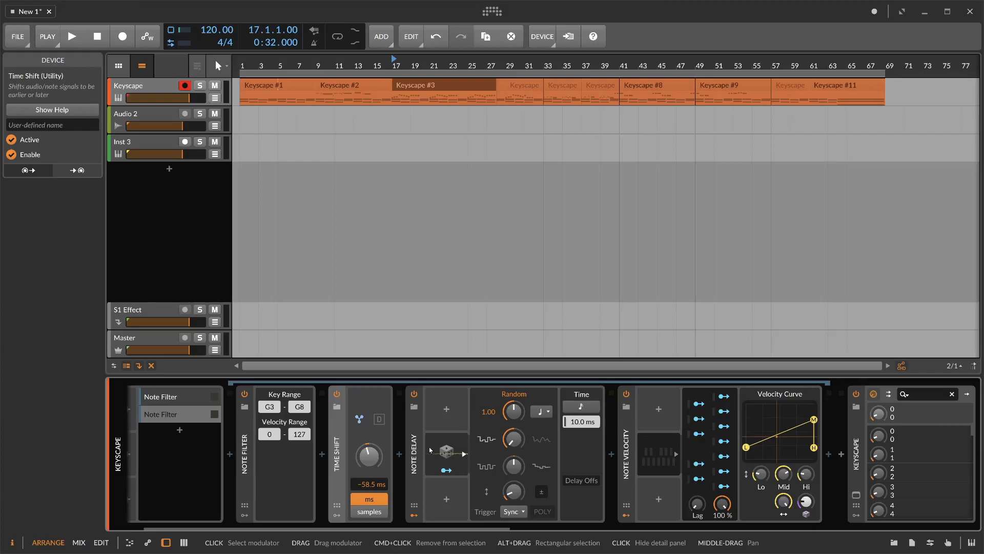
{"action": "left_click", "coordinate": [410, 145]}
{"action": "left_click", "coordinate": [395, 61]}
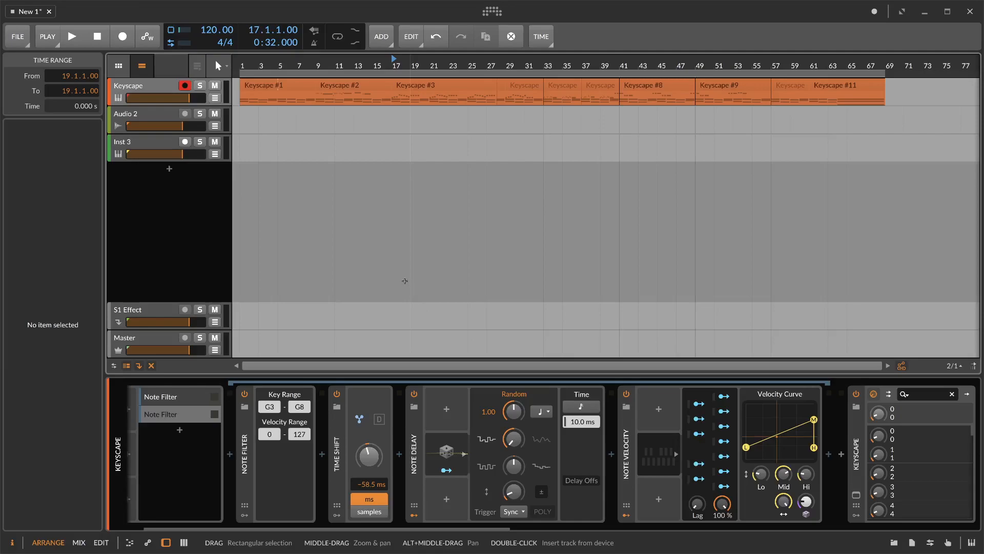
Step: Review the Inst 3 track's available input sources and choose the Keyscape track's Keyscape output as its source
{"action": "left_click", "coordinate": [159, 143]}
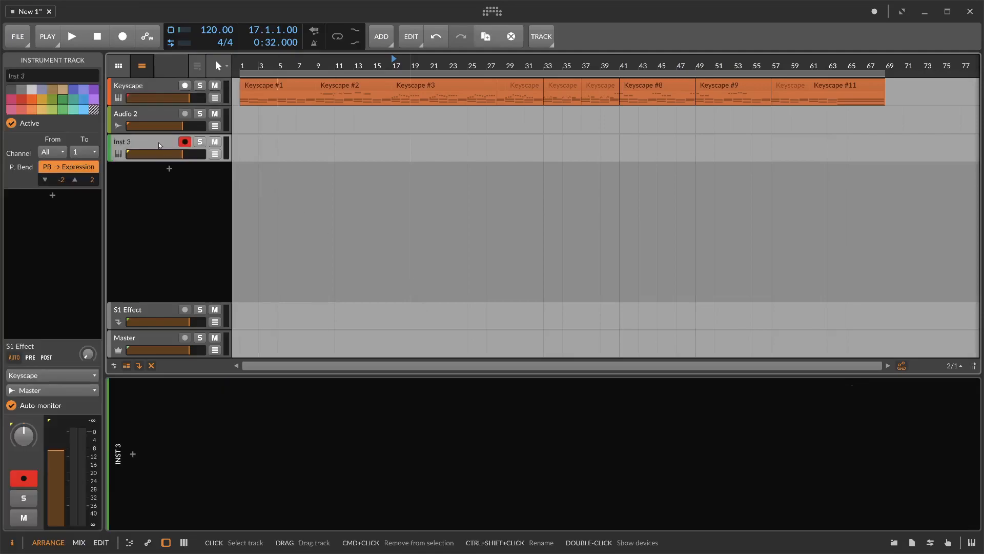
{"action": "left_click", "coordinate": [51, 379]}
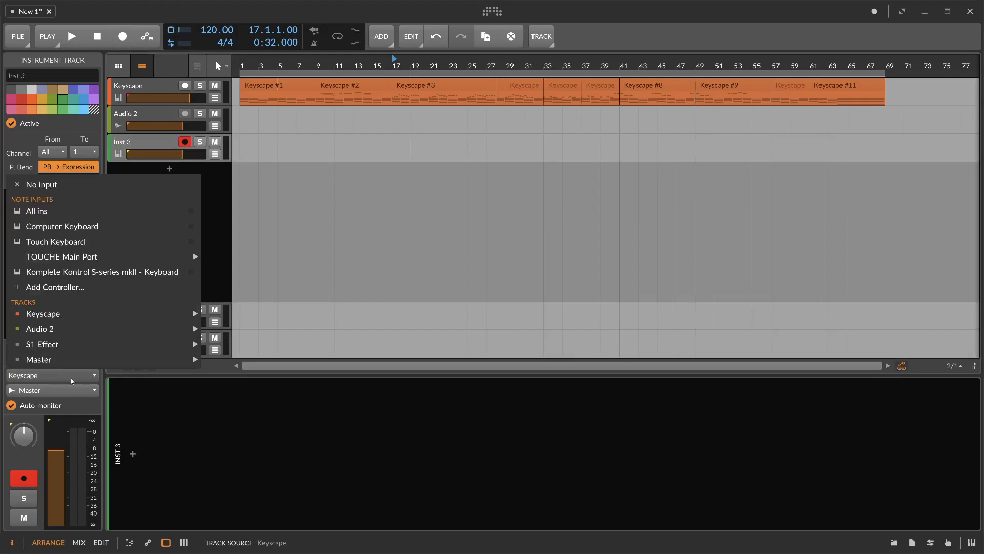
{"action": "mouse_move", "coordinate": [78, 259]}
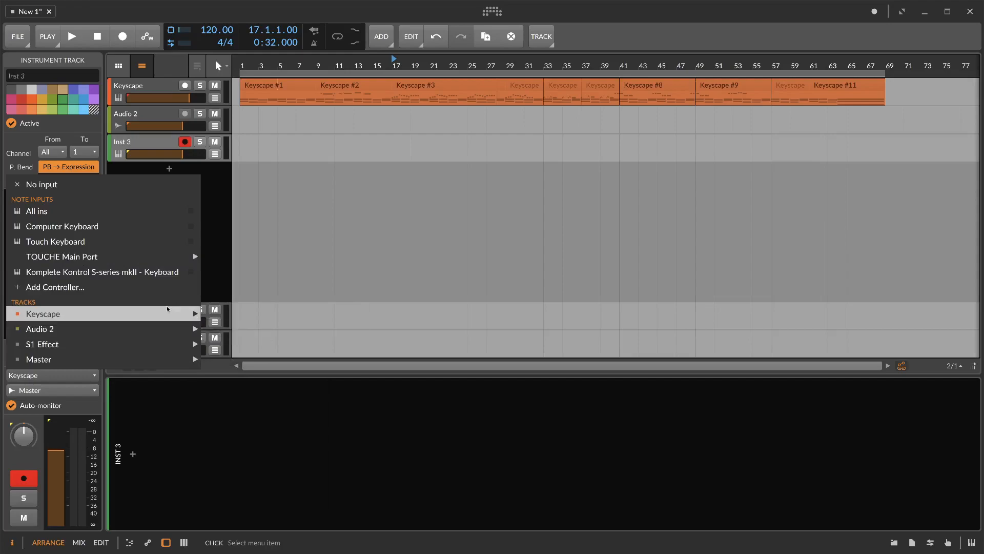
{"action": "mouse_move", "coordinate": [189, 314]}
{"action": "left_click", "coordinate": [257, 314]}
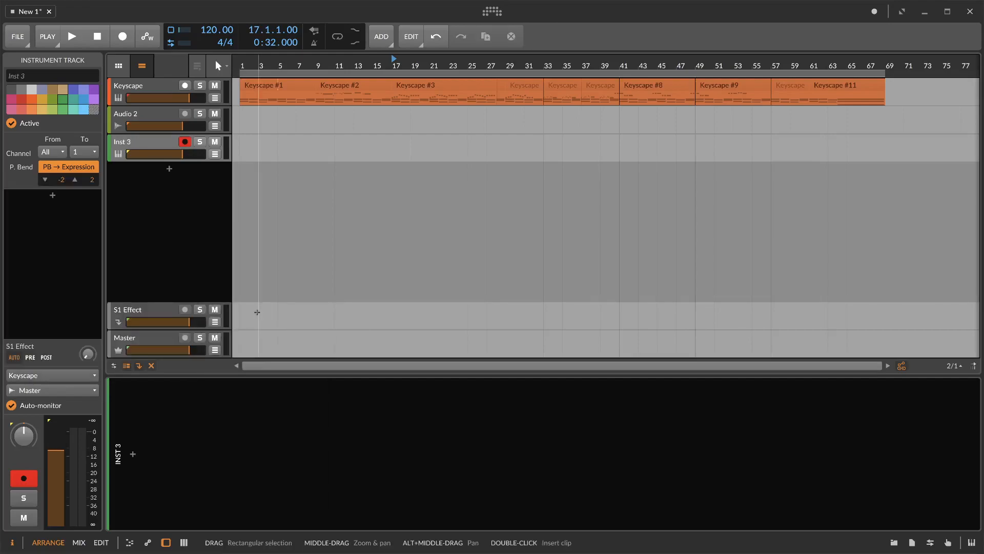
{"action": "left_click", "coordinate": [94, 375]}
{"action": "mouse_move", "coordinate": [189, 313]}
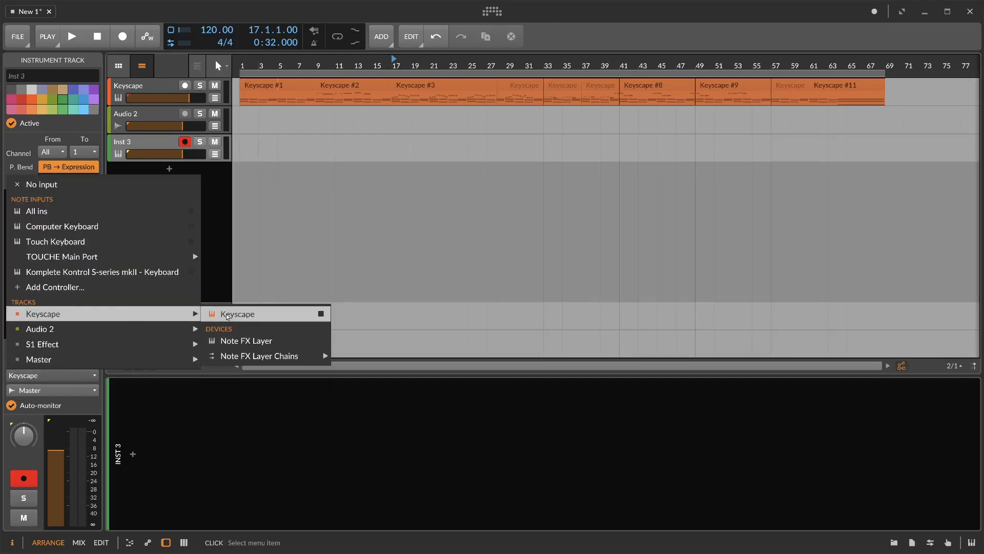
{"action": "mouse_move", "coordinate": [331, 356]}
{"action": "left_click", "coordinate": [272, 319]}
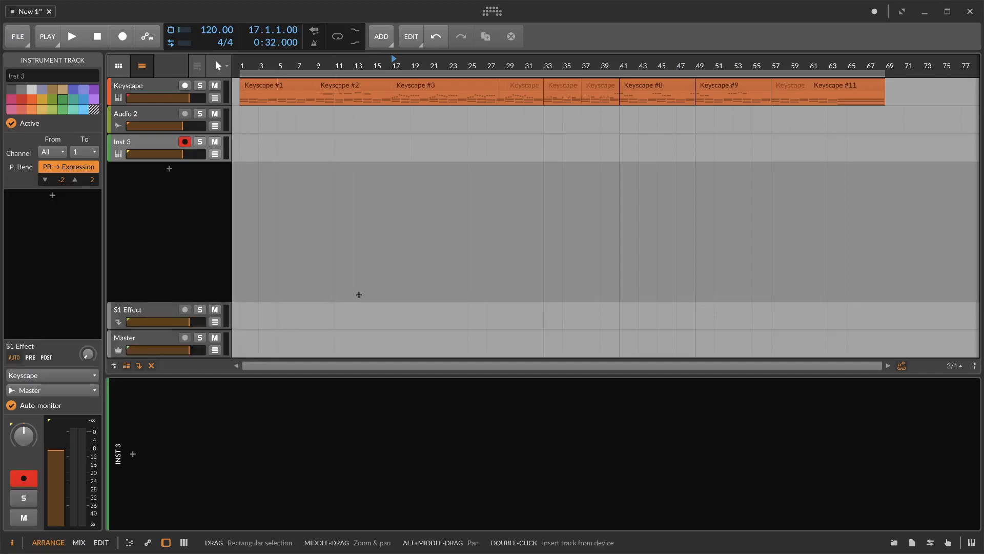
Step: Move the playback start to bar 1 and return it to bar 17, where Keyscape #3 begins
{"action": "left_click", "coordinate": [253, 67]}
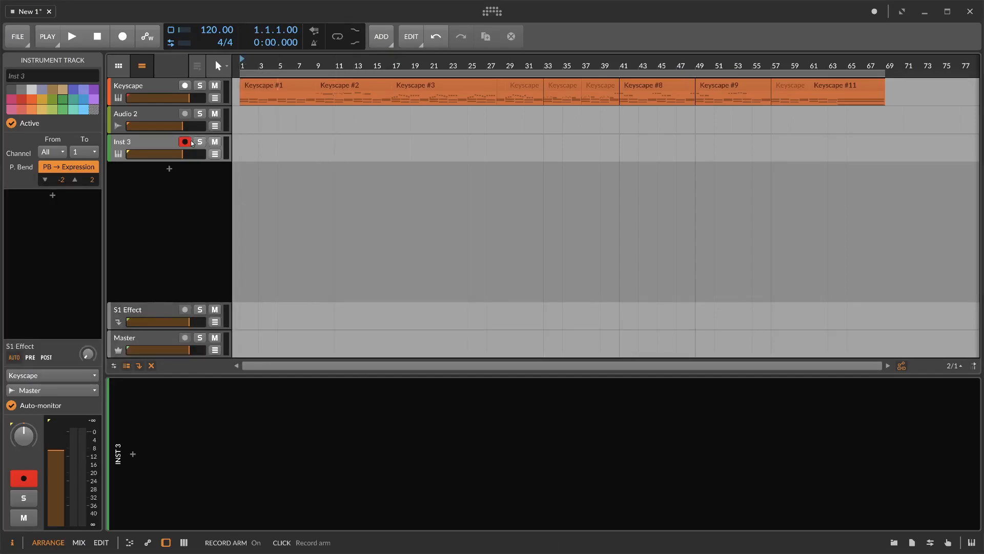
{"action": "left_click", "coordinate": [394, 68]}
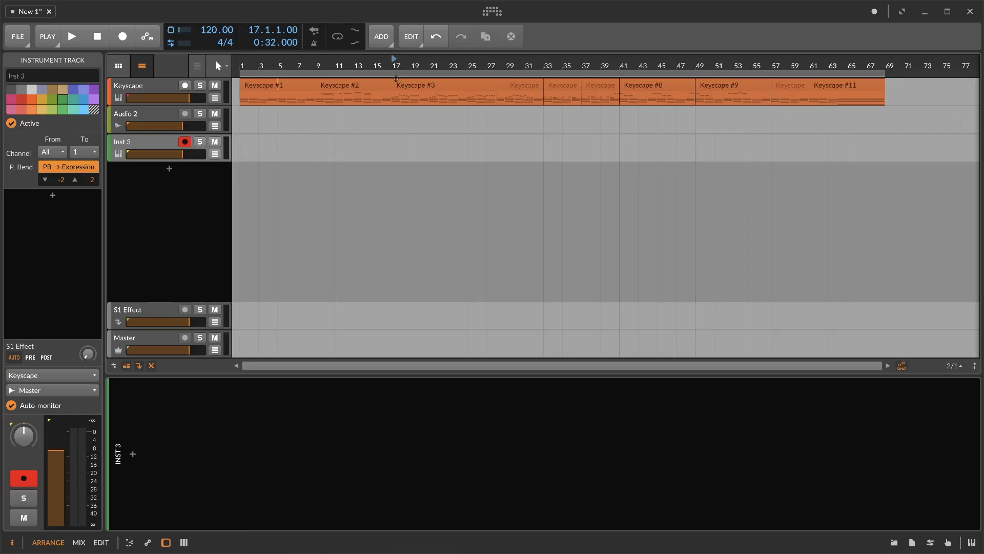
Step: Set the Keyscape track's Time Shift to -36.9 ms
{"action": "left_click", "coordinate": [165, 92]}
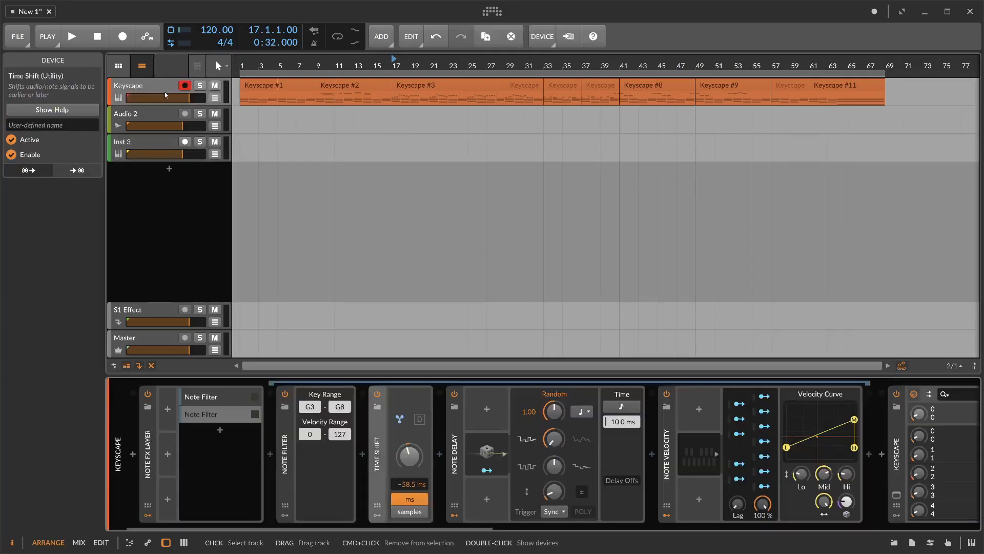
{"action": "left_click_drag", "start_coordinate": [402, 486], "coordinate": [409, 487]}
{"action": "left_click", "coordinate": [408, 487]}
Step: Set the trigger mode of the Note Delay's Random modulator to Note
{"action": "left_click", "coordinate": [487, 451]}
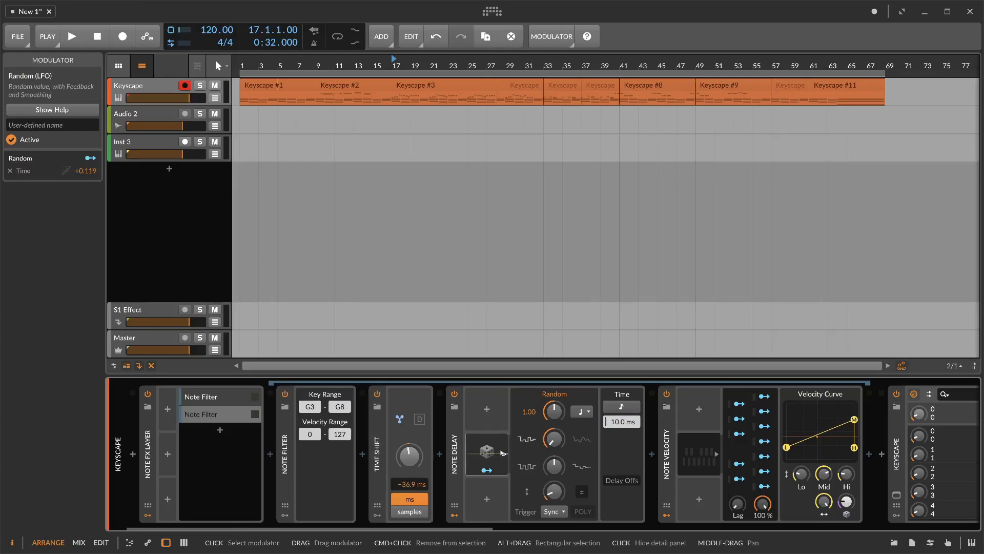
{"action": "left_click", "coordinate": [470, 451]}
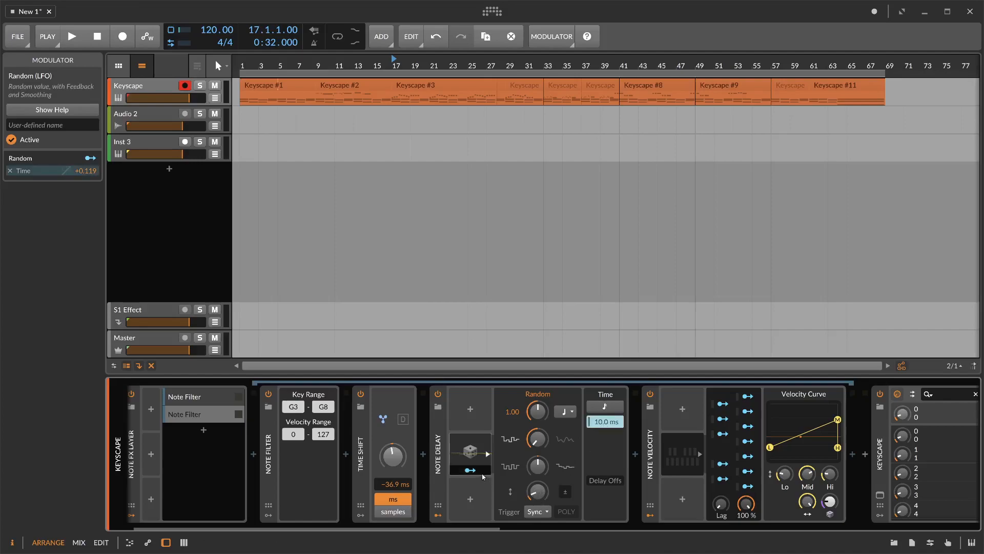
{"action": "left_click", "coordinate": [536, 511]}
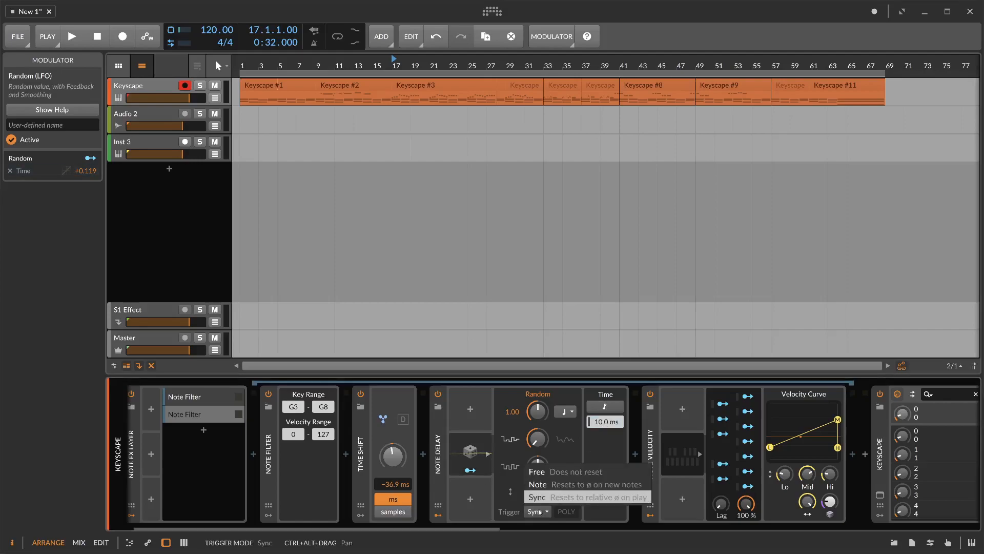
{"action": "left_click", "coordinate": [559, 486]}
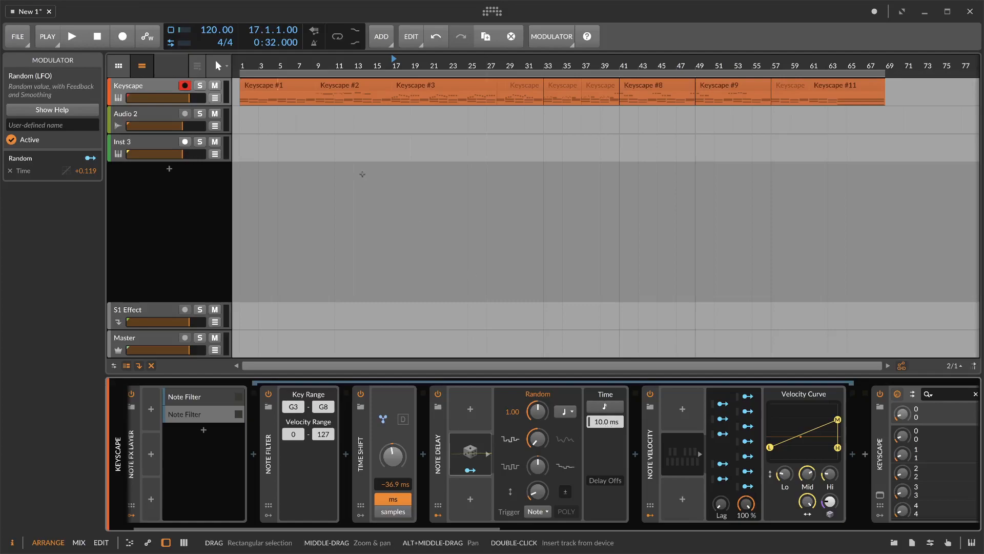
Step: Arm Inst 3 instead of Keyscape, start playback from bar 17 and begin recording the Keyscape notes into Inst 3
{"action": "left_click", "coordinate": [185, 86]}
{"action": "key", "text": "space"}
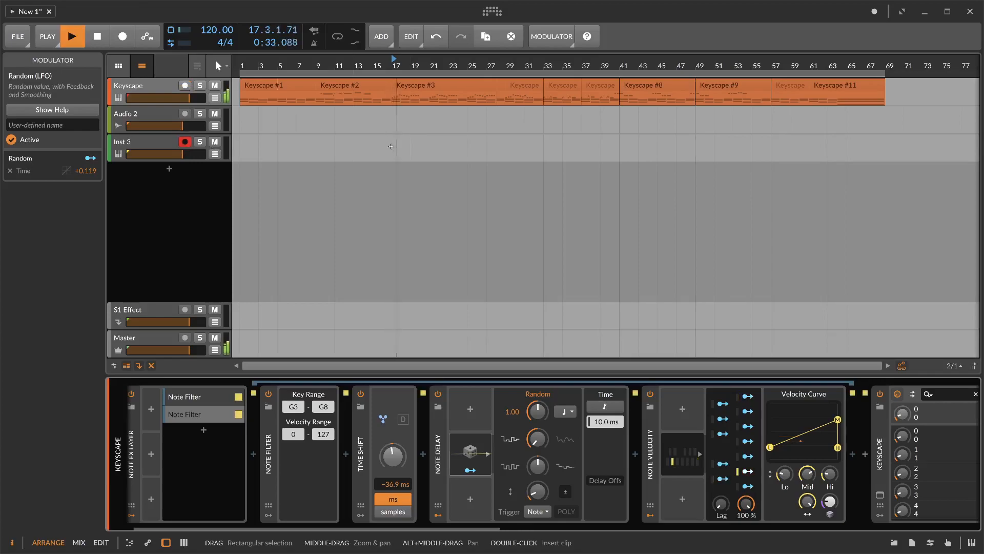
{"action": "left_click", "coordinate": [117, 40]}
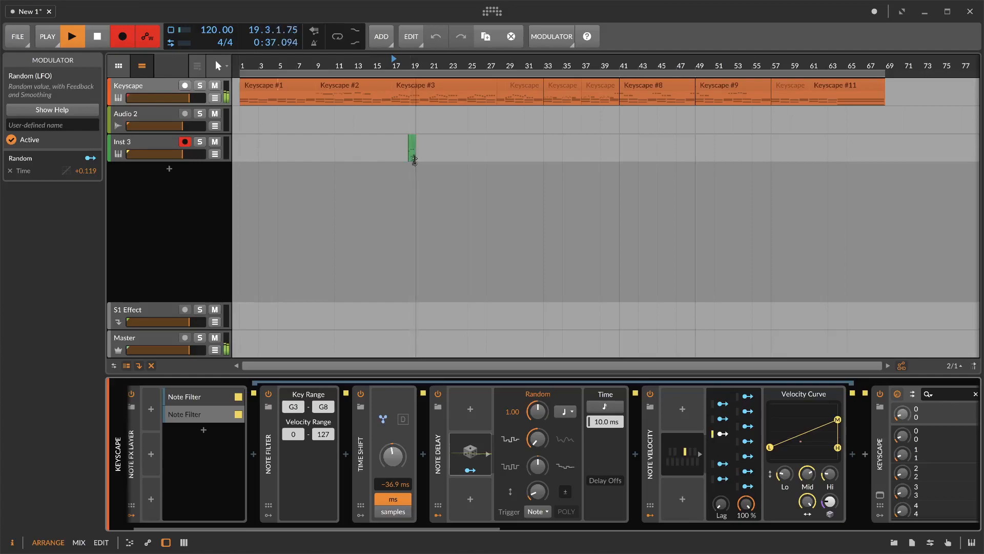
Step: Examine the note timing of the Inst 3 clip between bars 19 and 26 during recording, and stop the recording
{"action": "scroll", "coordinate": [414, 160], "scroll_direction": "up", "scroll_amount": 8}
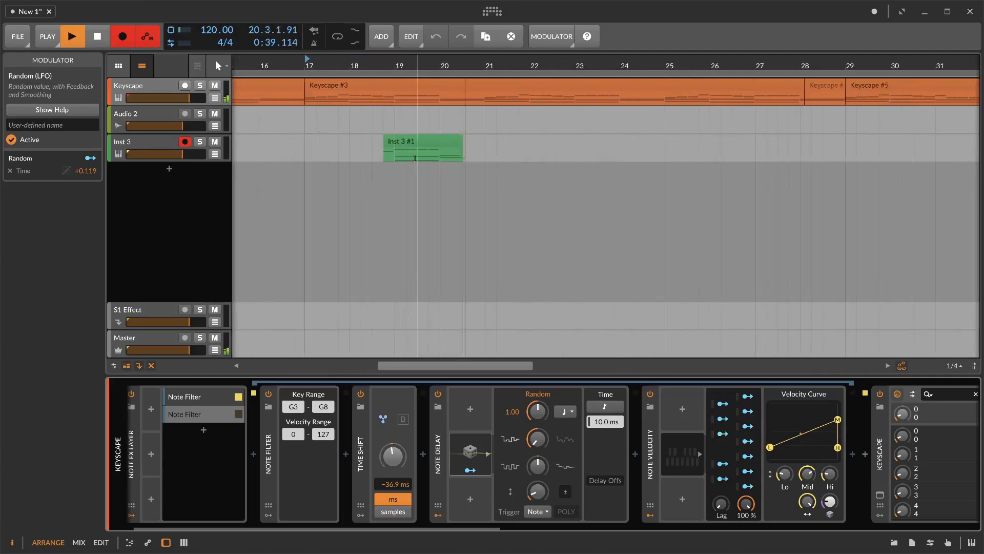
{"action": "double_click", "coordinate": [425, 146]}
{"action": "scroll", "coordinate": [530, 336], "scroll_direction": "right", "scroll_amount": 3}
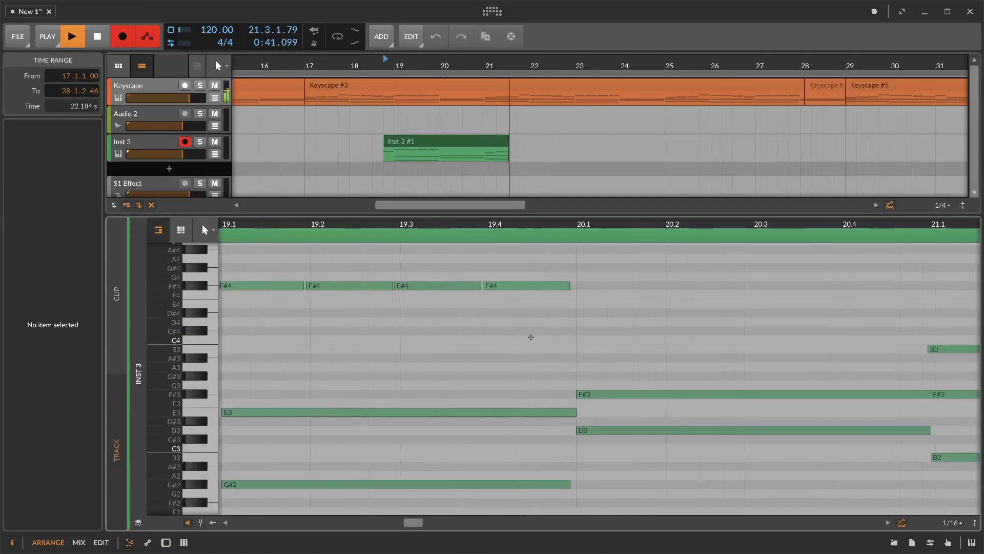
{"action": "scroll", "coordinate": [407, 309], "scroll_direction": "down", "scroll_amount": 5}
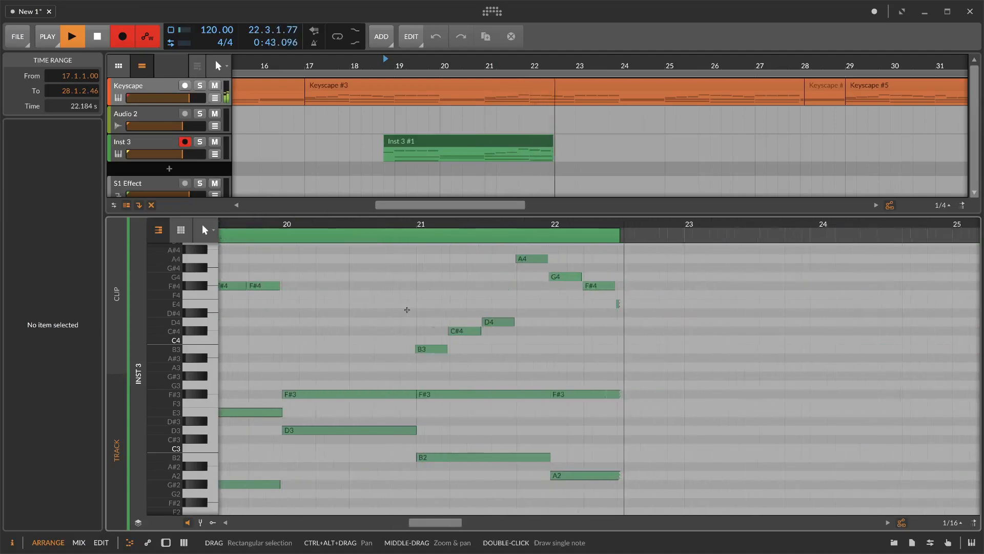
{"action": "scroll", "coordinate": [551, 333], "scroll_direction": "up", "scroll_amount": 4}
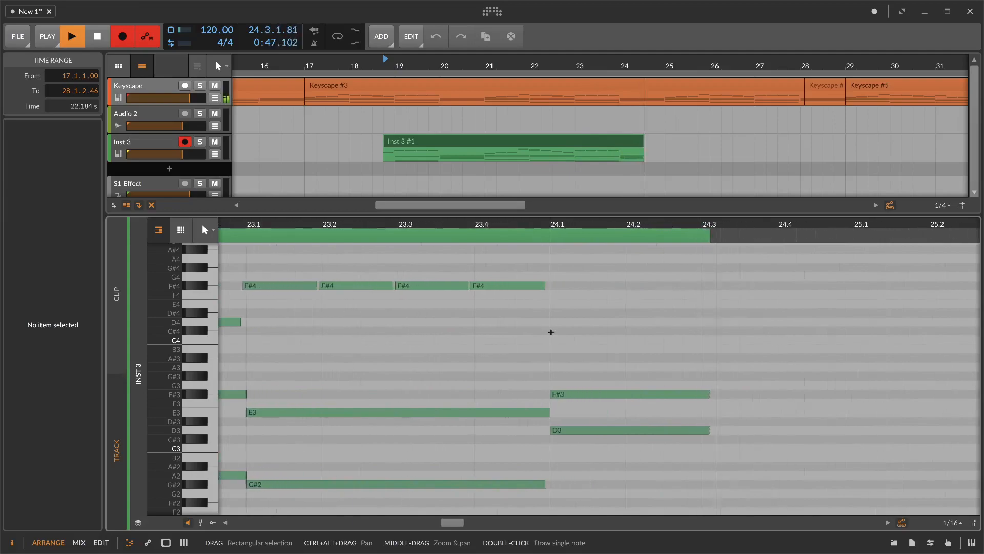
{"action": "scroll", "coordinate": [551, 332], "scroll_direction": "down", "scroll_amount": 3}
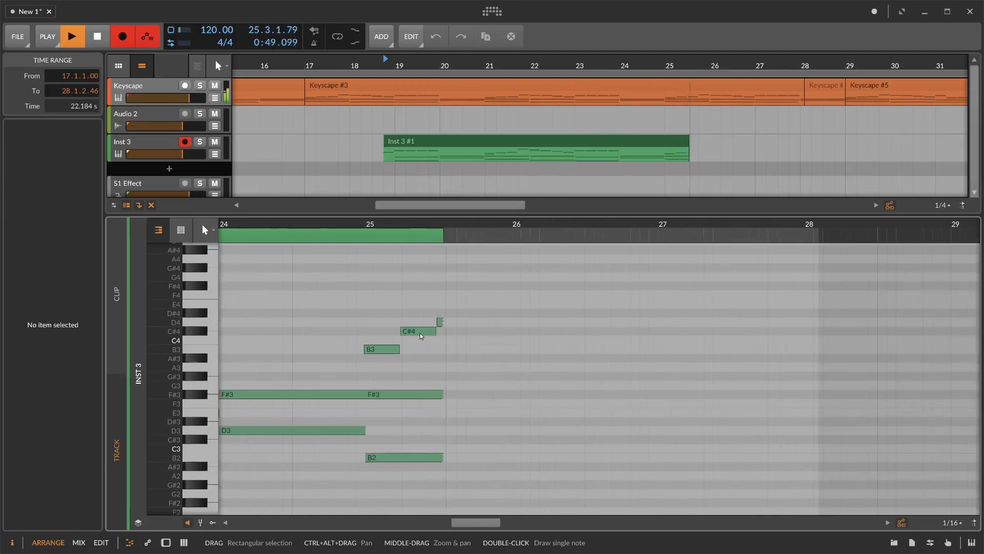
{"action": "key", "text": "space"}
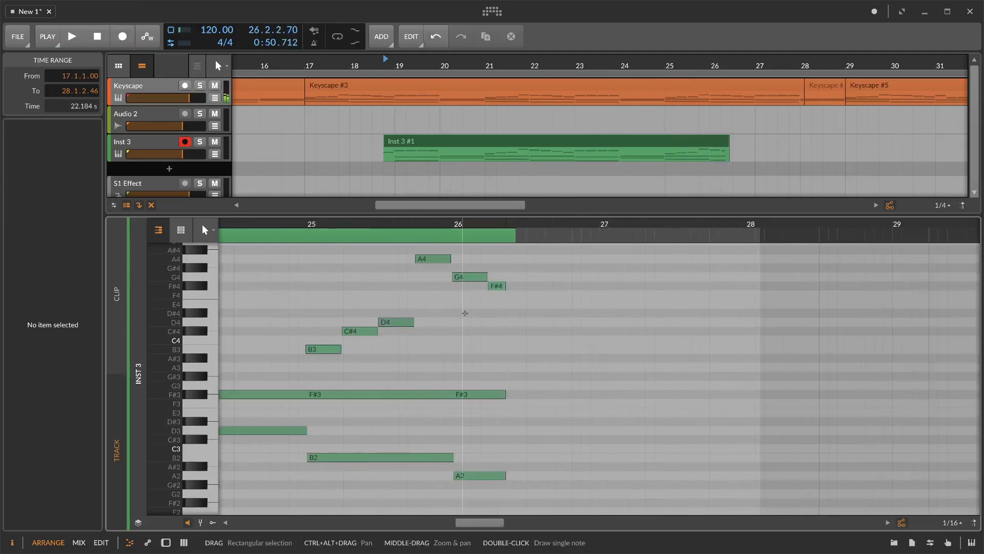
{"action": "scroll", "coordinate": [428, 259], "scroll_direction": "up", "scroll_amount": 4}
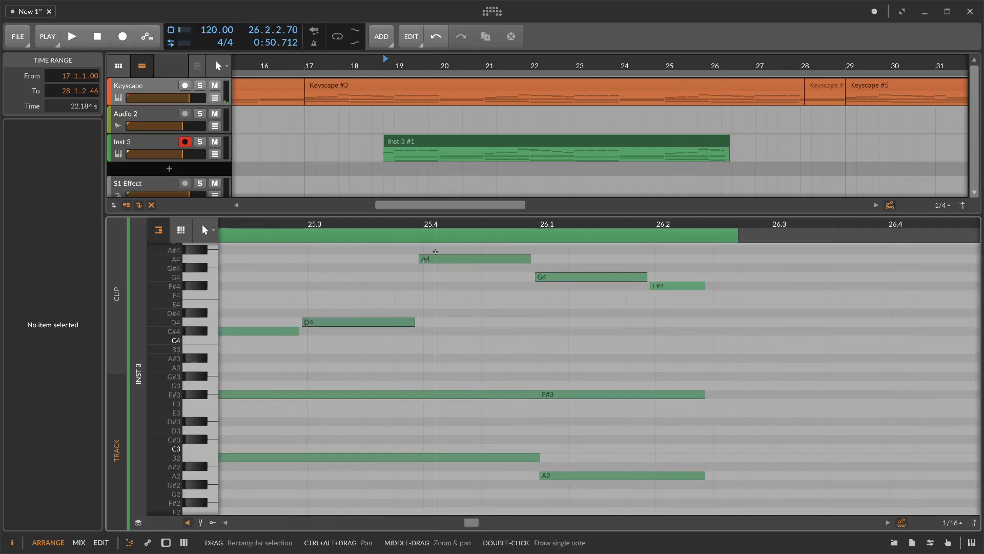
{"action": "scroll", "coordinate": [436, 251], "scroll_direction": "up", "scroll_amount": 2}
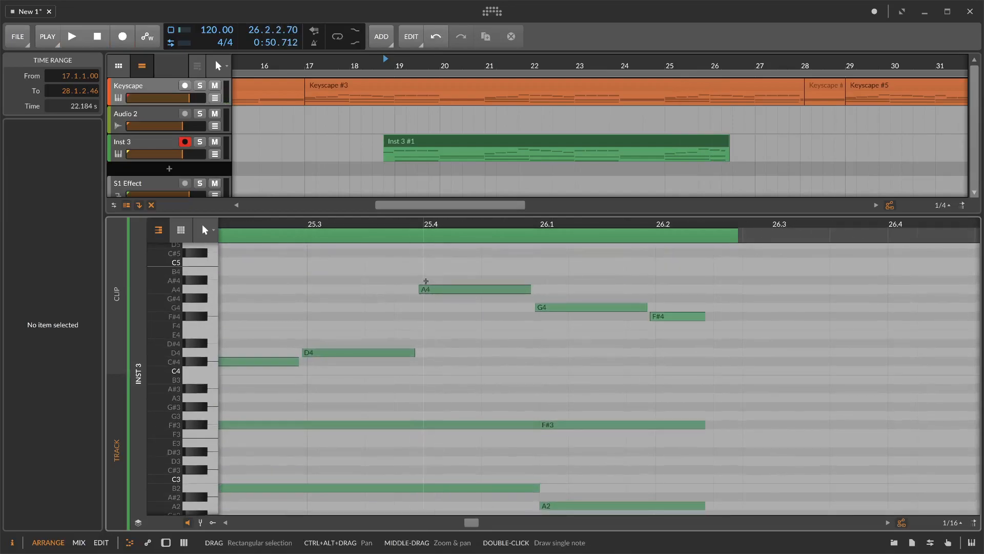
Step: Return to the Keyscape device chain, set Time Shift to -14.9 ms and raise the Random modulator's vertical amount
{"action": "key", "text": "ctrl+a"}
{"action": "key", "text": "d"}
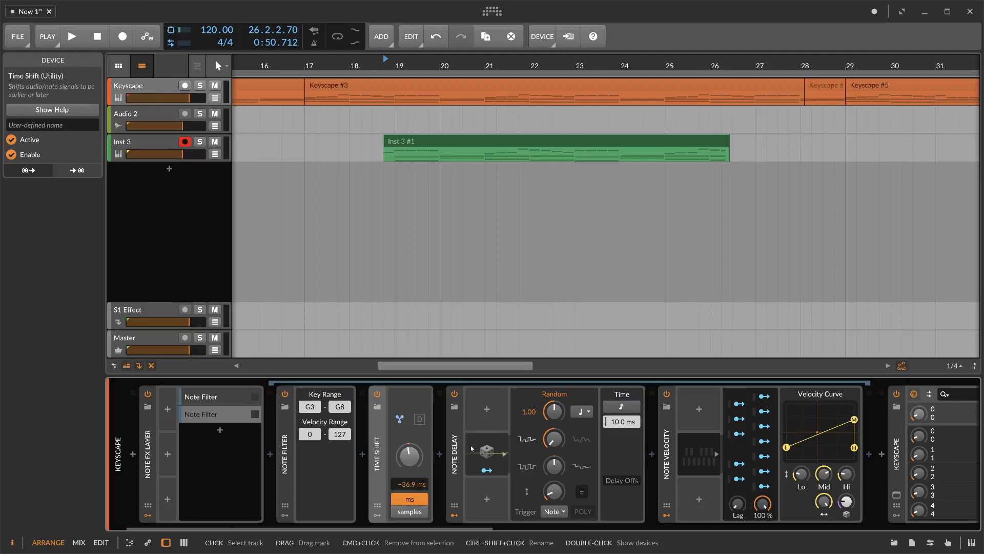
{"action": "left_click_drag", "start_coordinate": [409, 493], "coordinate": [409, 455]}
{"action": "left_click_drag", "start_coordinate": [556, 492], "coordinate": [556, 489]}
Step: Delete the recorded Inst 3 clip from the arrangement
{"action": "scroll", "coordinate": [494, 303], "scroll_direction": "down", "scroll_amount": 5}
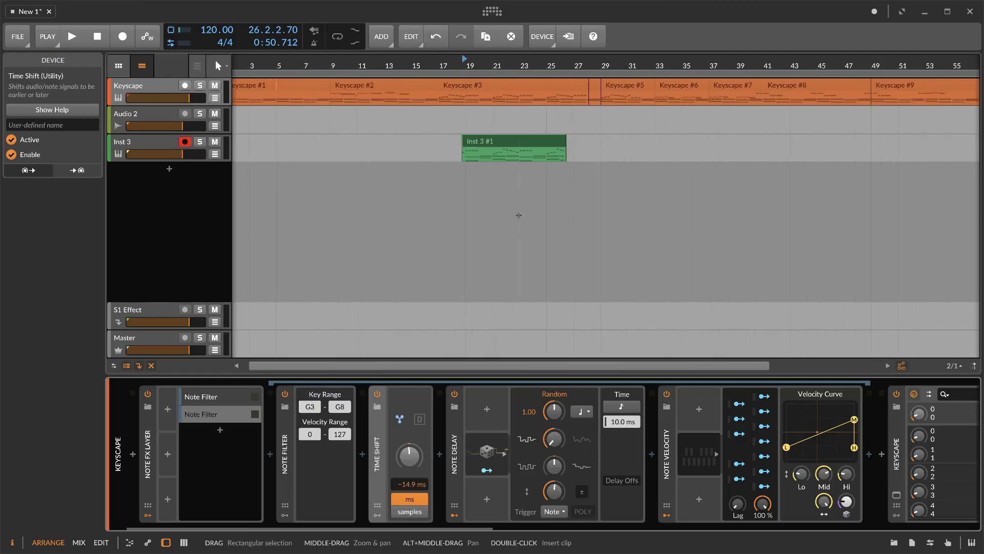
{"action": "scroll", "coordinate": [521, 183], "scroll_direction": "right", "scroll_amount": 3}
{"action": "left_click", "coordinate": [429, 148]}
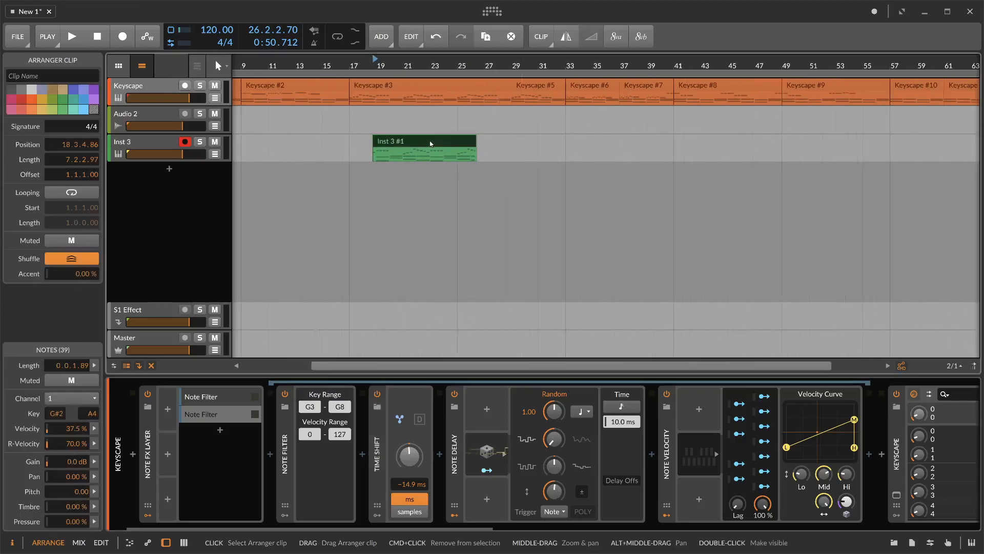
{"action": "key", "text": "Delete"}
Step: Set the playback start to bar 33, start playback and record the Keyscape notes into Inst 3
{"action": "scroll", "coordinate": [515, 99], "scroll_direction": "right", "scroll_amount": 3}
{"action": "left_click", "coordinate": [511, 132]}
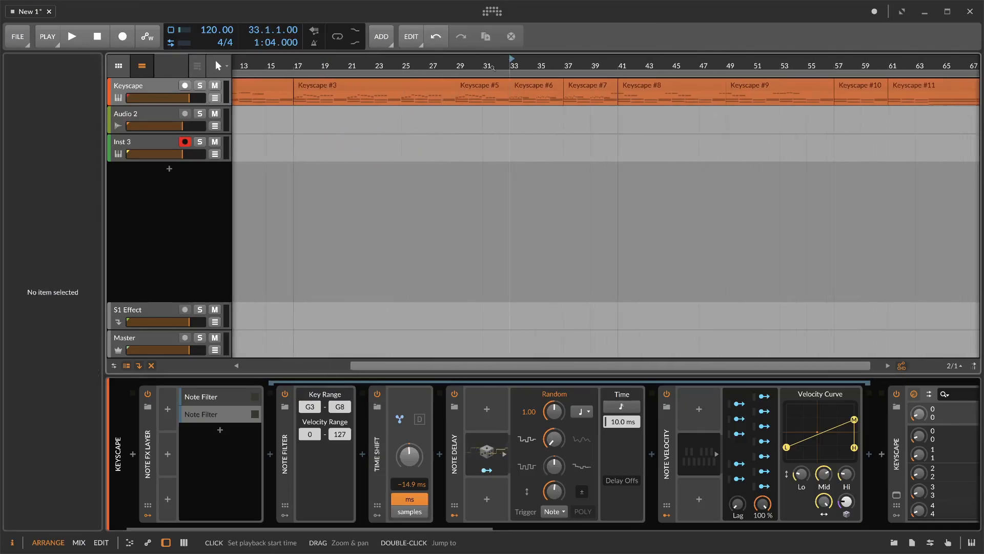
{"action": "key", "text": "space"}
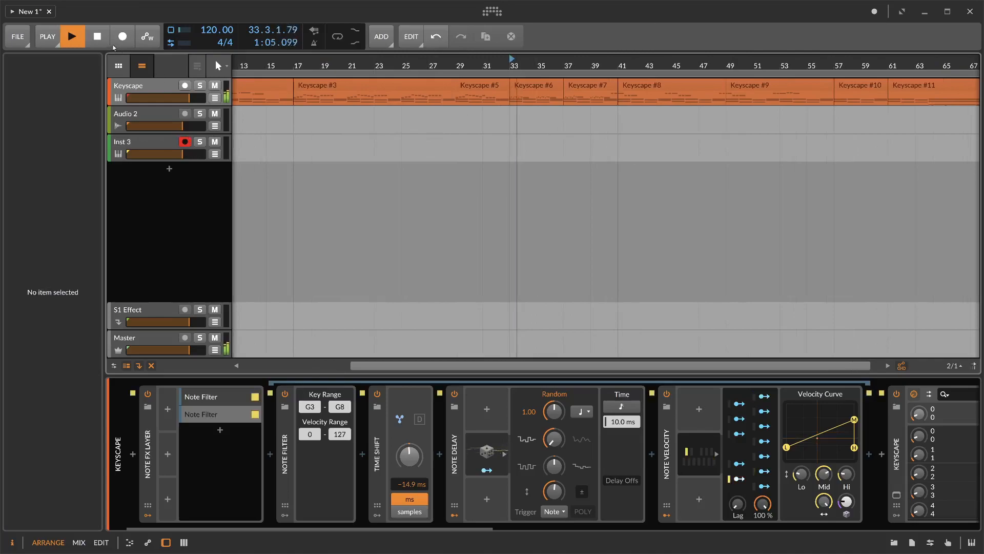
{"action": "key", "text": "shift+r"}
{"action": "scroll", "coordinate": [549, 146], "scroll_direction": "right", "scroll_amount": 3}
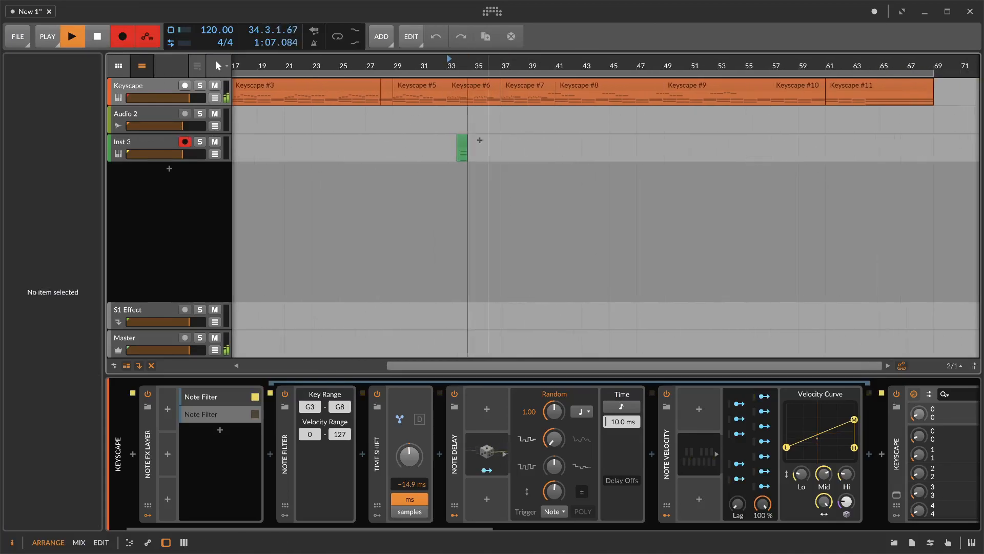
Step: Check the newly recorded Inst 3 notes around bars 34 to 36 and lower the Random modulator's vertical amount
{"action": "double_click", "coordinate": [463, 147]}
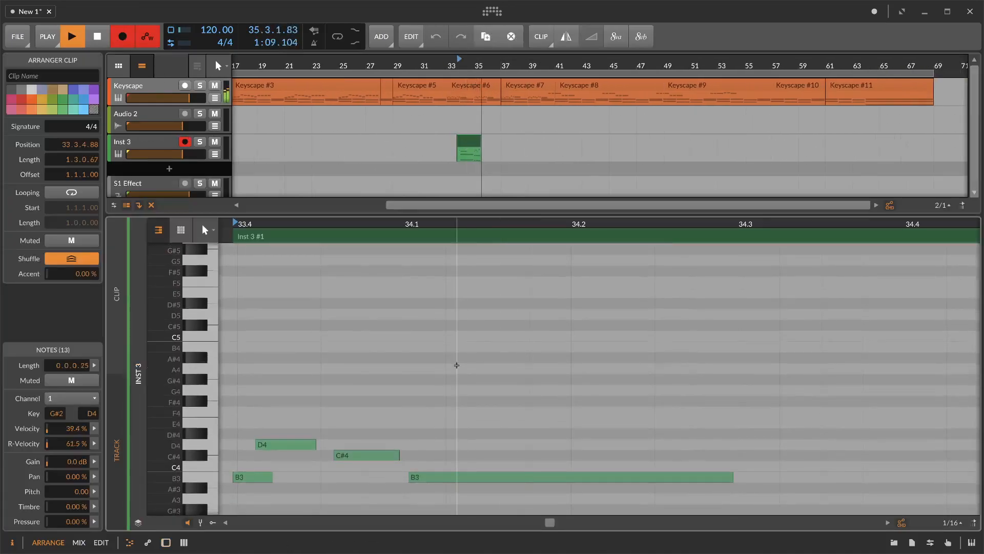
{"action": "scroll", "coordinate": [457, 364], "scroll_direction": "down", "scroll_amount": 6}
{"action": "scroll", "coordinate": [464, 391], "scroll_direction": "down", "scroll_amount": 3}
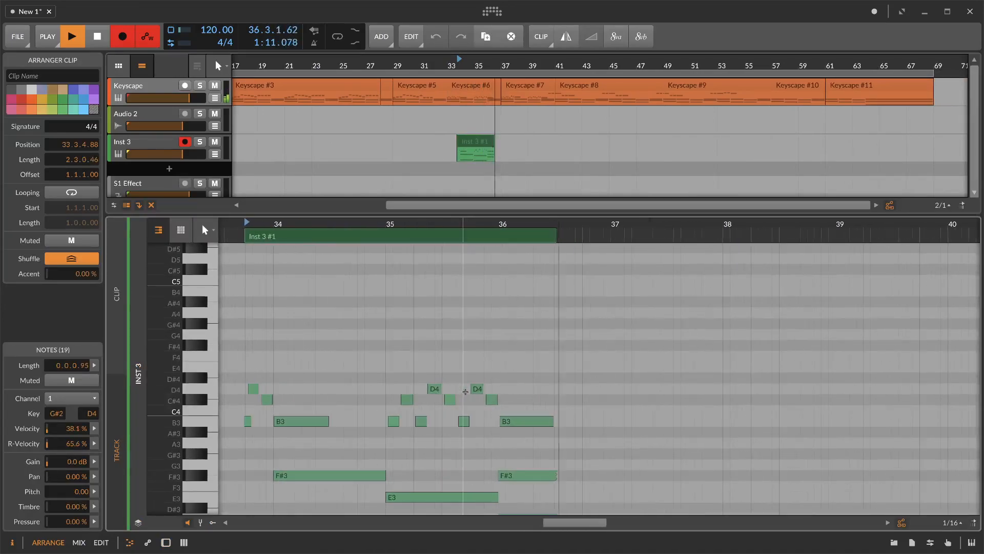
{"action": "key", "text": "d"}
{"action": "left_click_drag", "start_coordinate": [554, 492], "coordinate": [554, 522]}
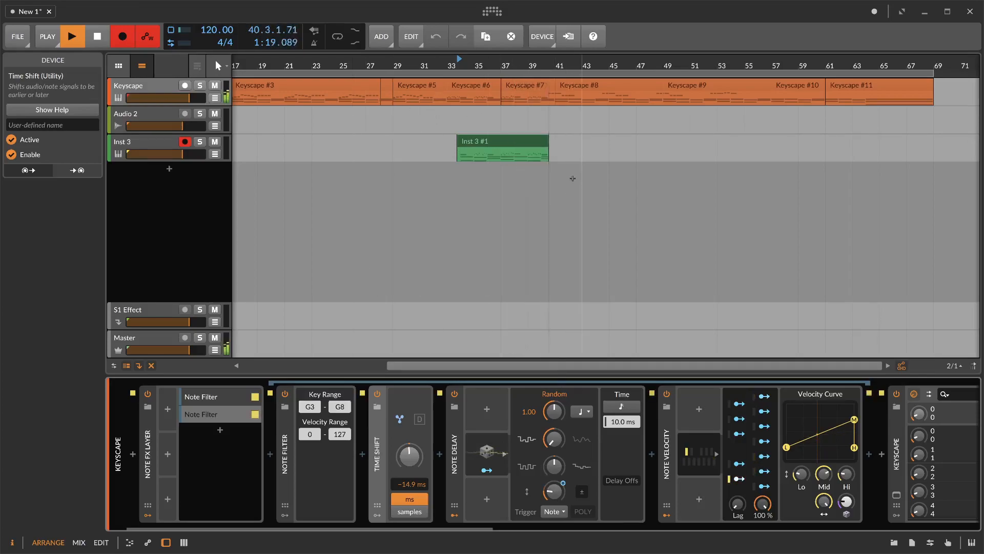
Step: Reopen the Inst 3 clip, follow the incoming notes between bars 38 and 44, and stop the recording
{"action": "double_click", "coordinate": [547, 146]}
{"action": "scroll", "coordinate": [652, 363], "scroll_direction": "right", "scroll_amount": 3}
{"action": "scroll", "coordinate": [653, 364], "scroll_direction": "up", "scroll_amount": 5}
{"action": "scroll", "coordinate": [652, 364], "scroll_direction": "up", "scroll_amount": 5}
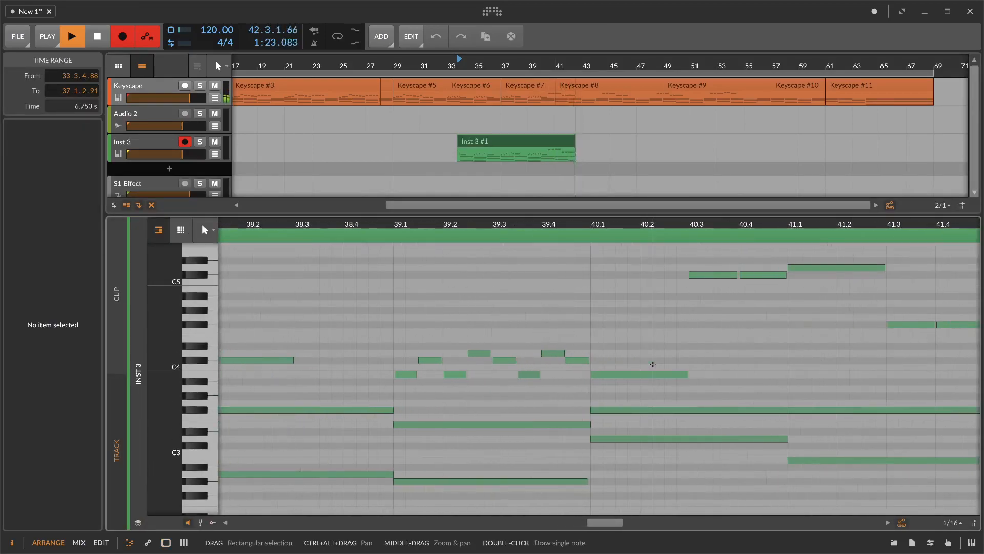
{"action": "scroll", "coordinate": [652, 364], "scroll_direction": "down", "scroll_amount": 6}
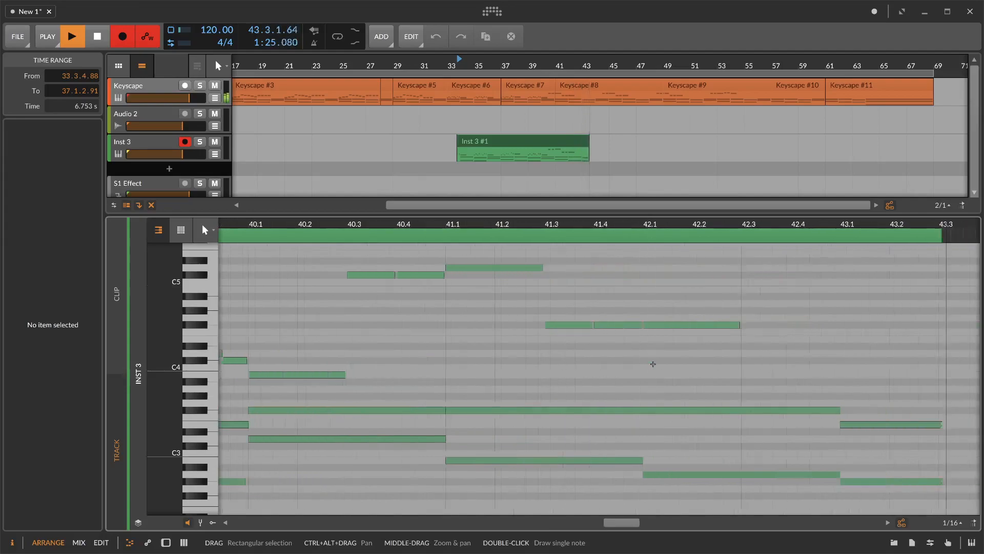
{"action": "scroll", "coordinate": [652, 364], "scroll_direction": "down", "scroll_amount": 3}
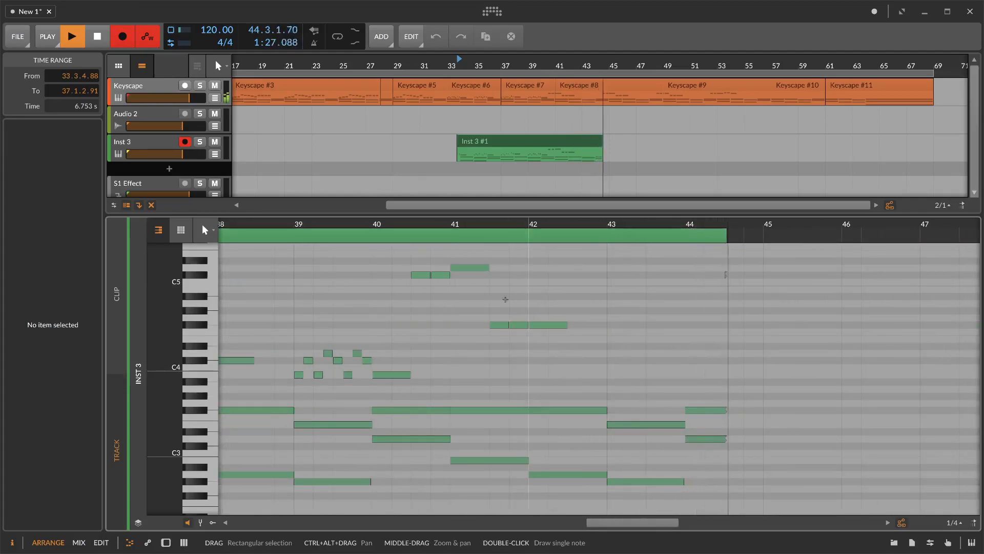
{"action": "key", "text": "space"}
Step: Examine the note offsets from the grid in bars 39 to 42 of the Inst 3 clip and close the note editor
{"action": "scroll", "coordinate": [468, 314], "scroll_direction": "up", "scroll_amount": 1}
{"action": "scroll", "coordinate": [468, 314], "scroll_direction": "up", "scroll_amount": 6}
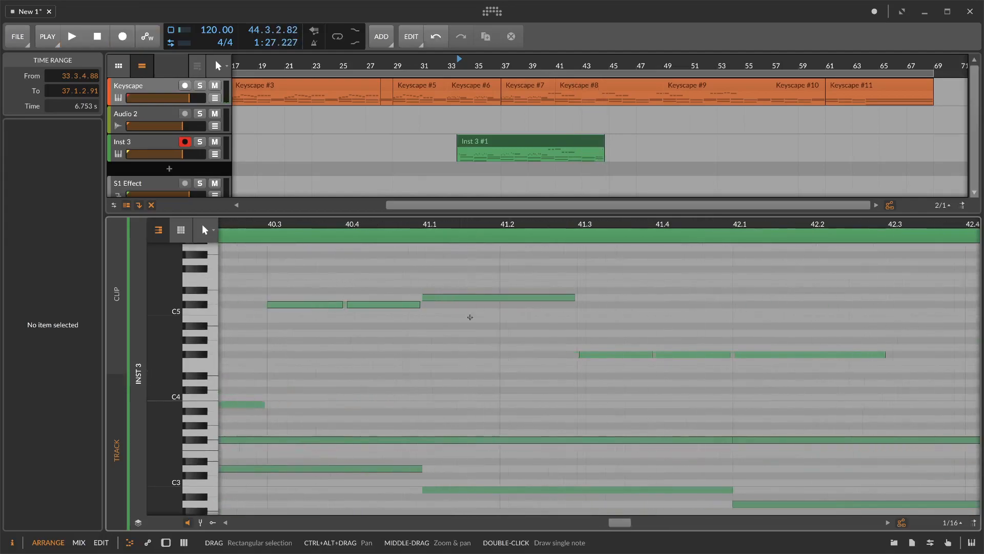
{"action": "left_click_drag", "start_coordinate": [783, 317], "coordinate": [573, 378]}
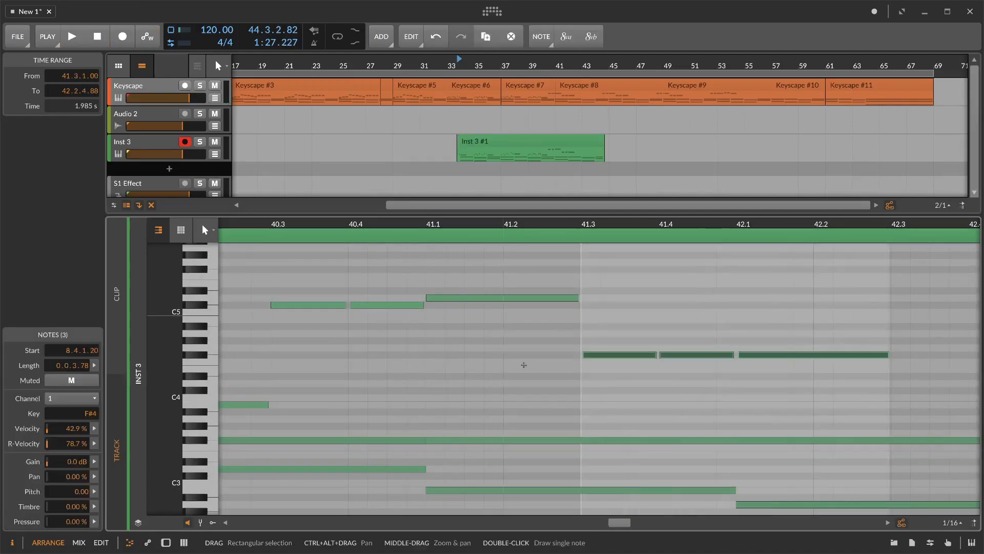
{"action": "left_click", "coordinate": [480, 350]}
{"action": "scroll", "coordinate": [480, 348], "scroll_direction": "left", "scroll_amount": 1}
{"action": "scroll", "coordinate": [480, 349], "scroll_direction": "left", "scroll_amount": 8}
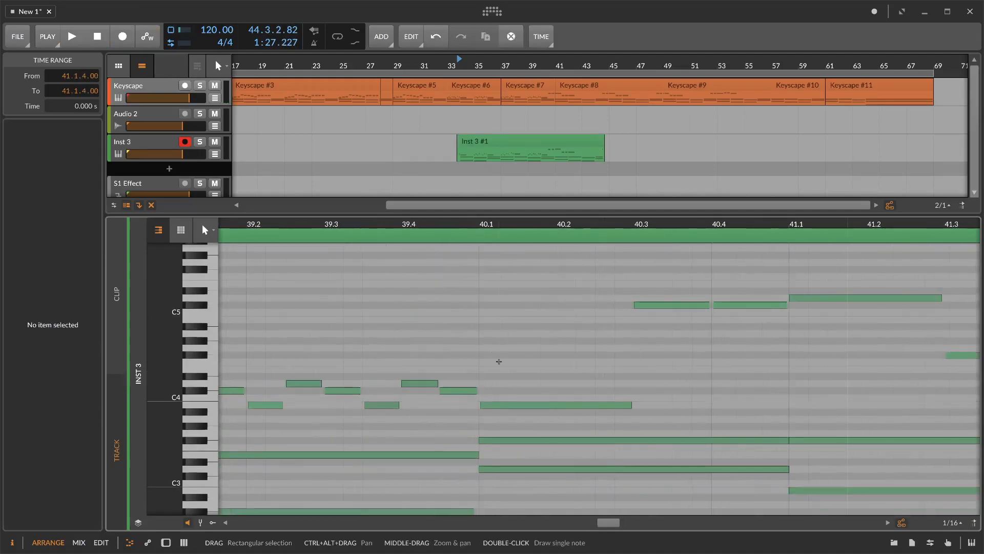
{"action": "scroll", "coordinate": [568, 379], "scroll_direction": "up", "scroll_amount": 4}
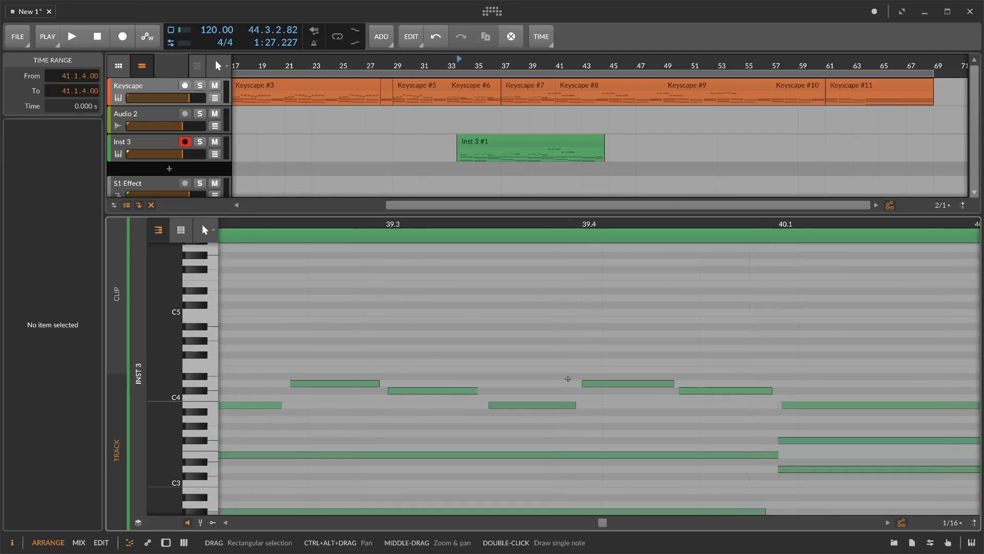
{"action": "scroll", "coordinate": [568, 379], "scroll_direction": "left", "scroll_amount": 3}
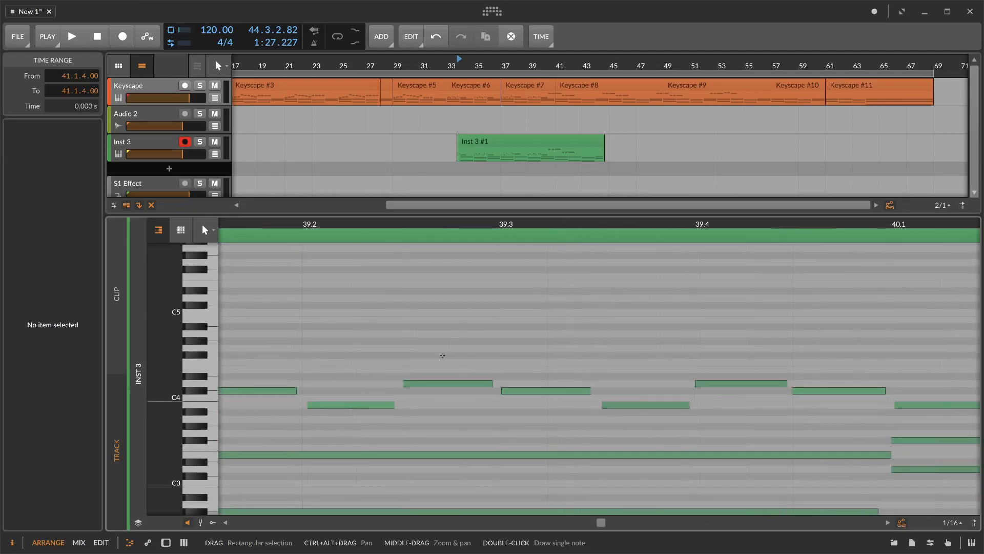
{"action": "scroll", "coordinate": [442, 355], "scroll_direction": "left", "scroll_amount": 3}
{"action": "scroll", "coordinate": [442, 355], "scroll_direction": "left", "scroll_amount": 3}
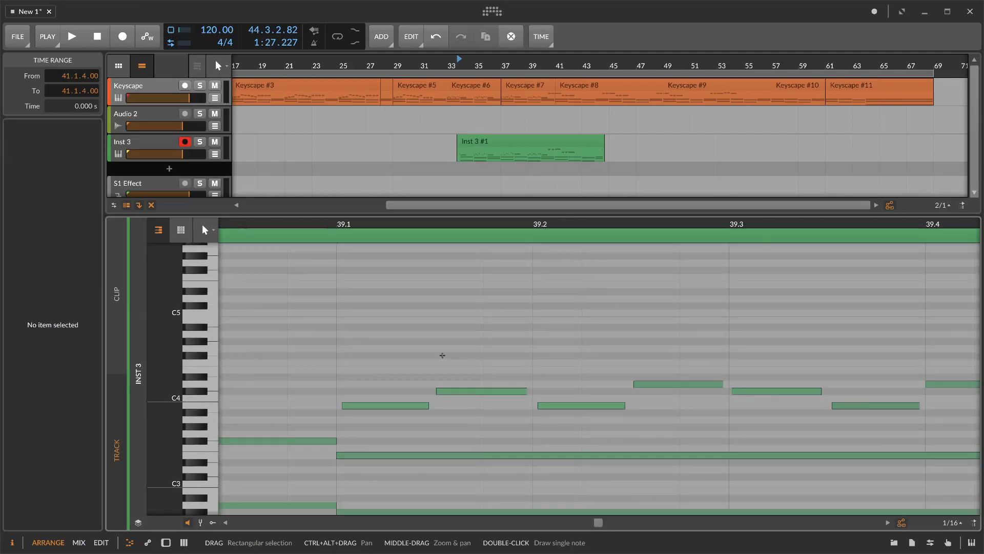
{"action": "scroll", "coordinate": [442, 355], "scroll_direction": "down", "scroll_amount": 4}
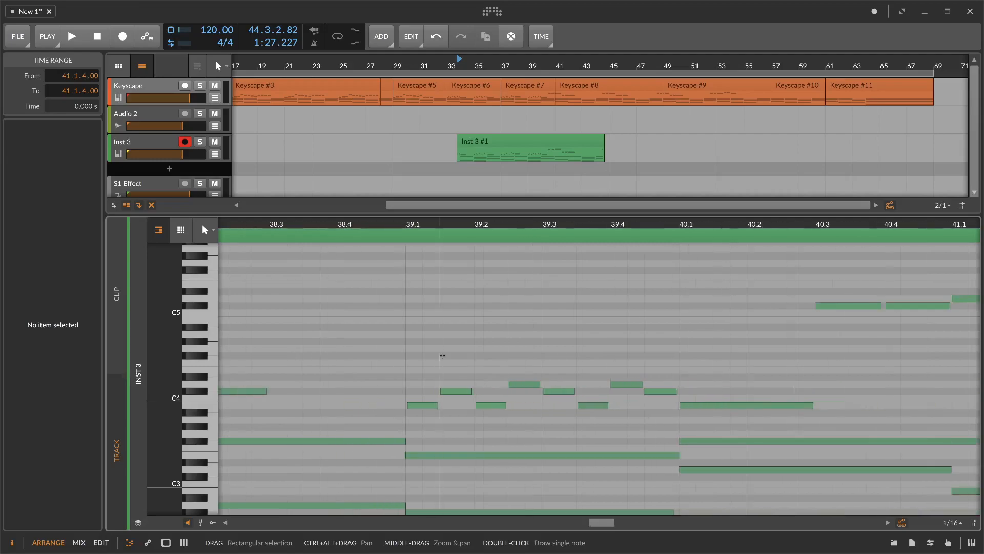
{"action": "left_click_drag", "start_coordinate": [468, 214], "coordinate": [471, 547]}
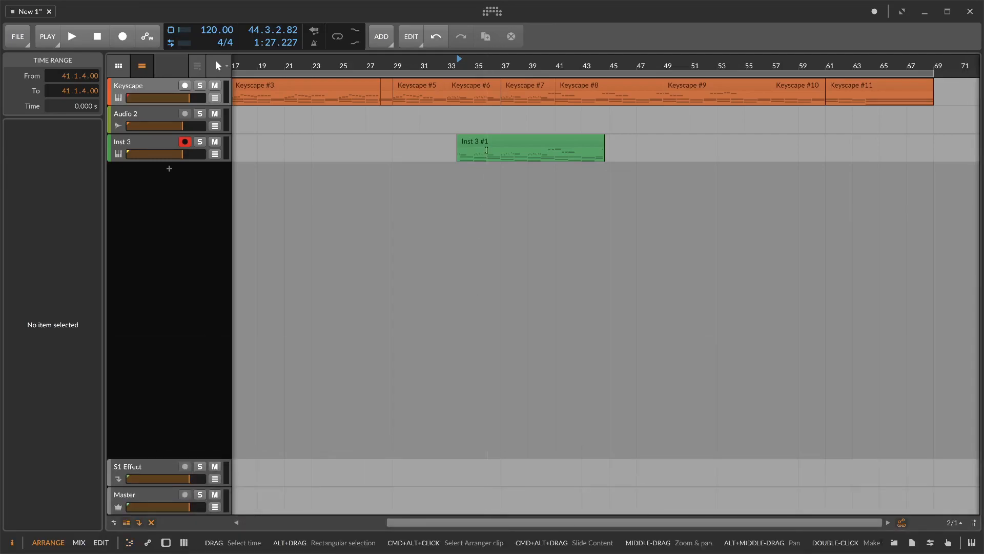
Step: Open the Keyscape #6 clip in the note editor and examine its note positions against the grid across bars 33 to 38
{"action": "double_click", "coordinate": [481, 82]}
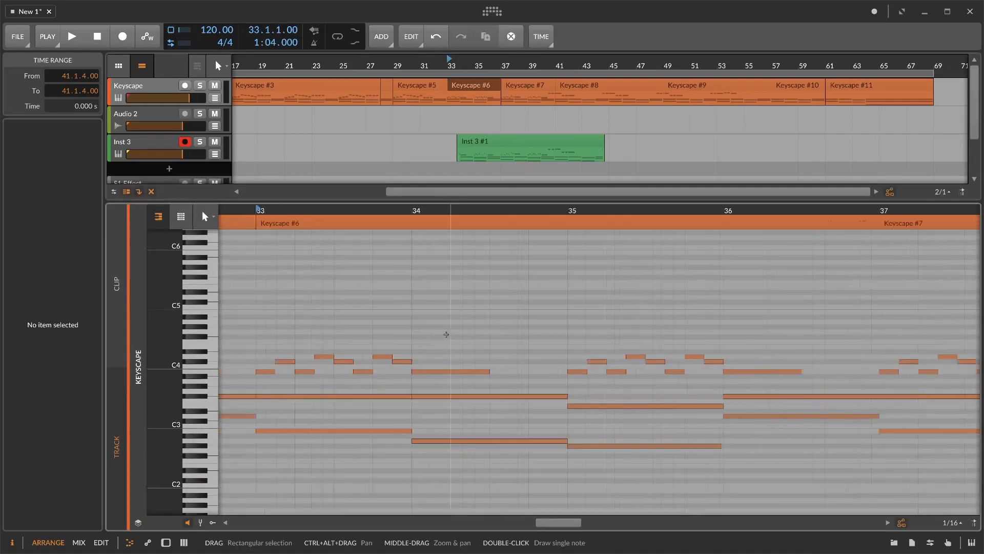
{"action": "scroll", "coordinate": [643, 338], "scroll_direction": "up", "scroll_amount": 8}
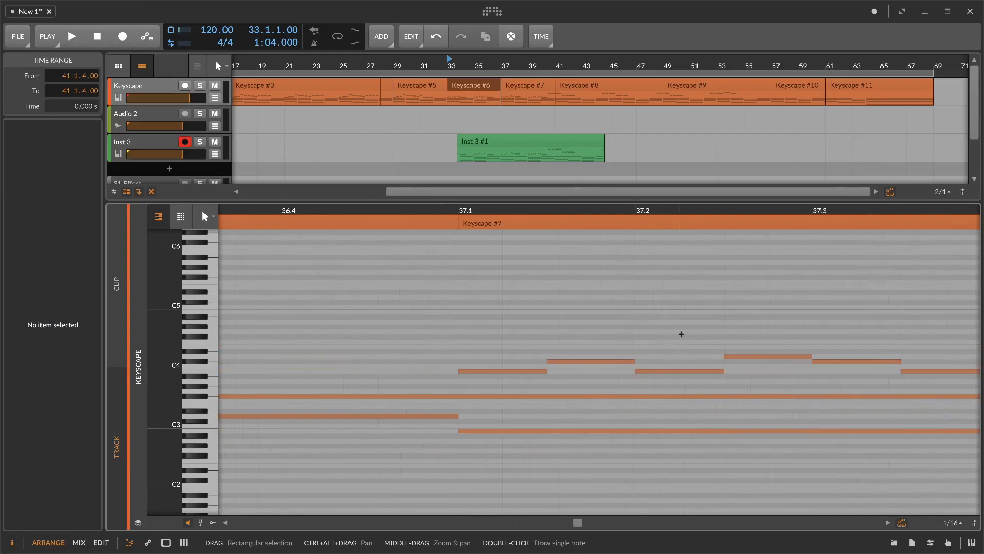
{"action": "scroll", "coordinate": [681, 334], "scroll_direction": "down", "scroll_amount": 3}
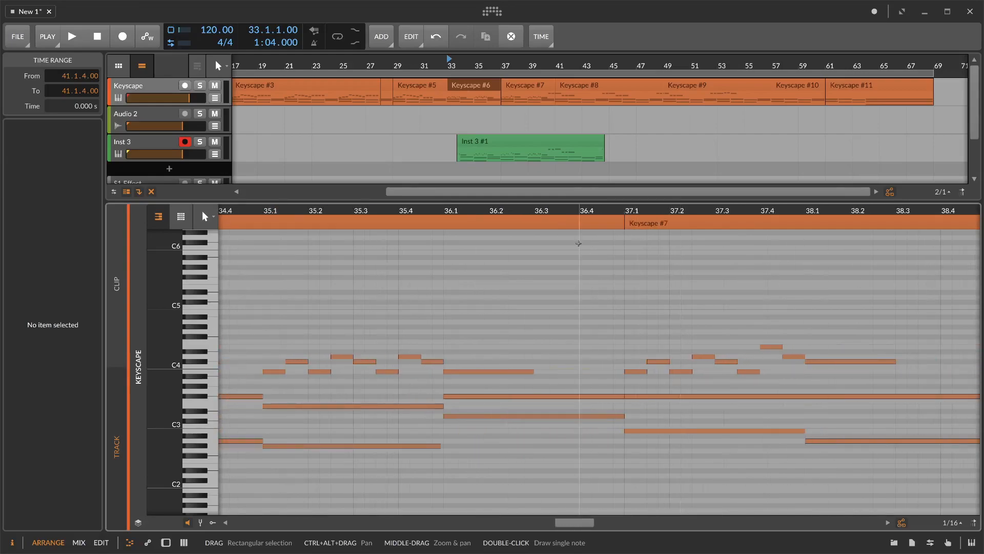
Step: Show the Keyscape track's device chain and inspect its Time Shift and Note Delay devices
{"action": "double_click", "coordinate": [162, 147]}
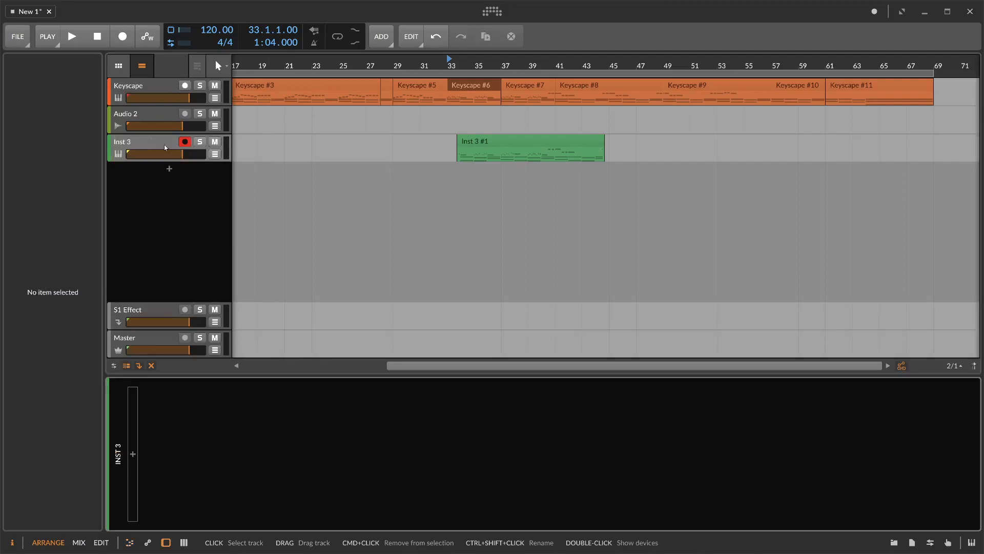
{"action": "left_click", "coordinate": [156, 100]}
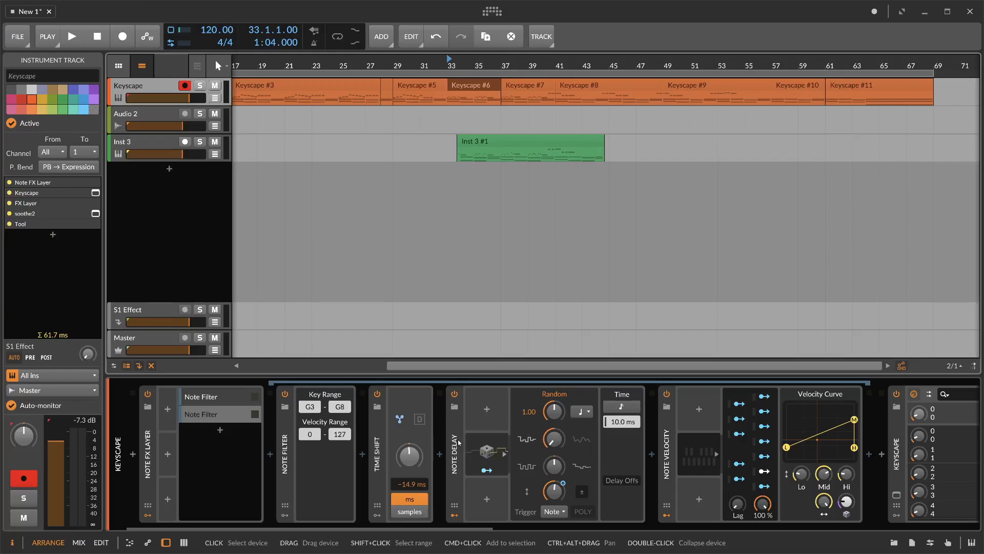
{"action": "scroll", "coordinate": [562, 458], "scroll_direction": "right", "scroll_amount": 5}
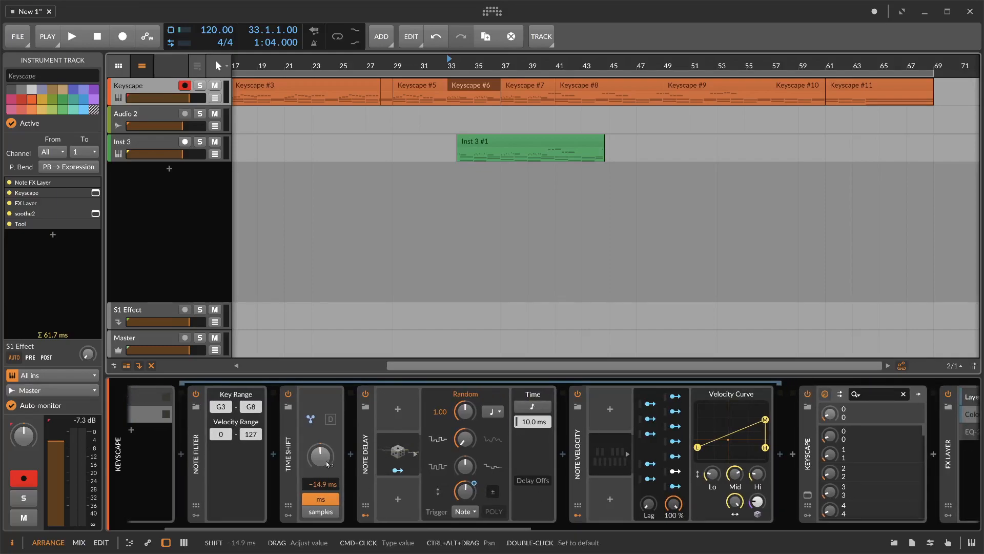
{"action": "left_click", "coordinate": [288, 445]}
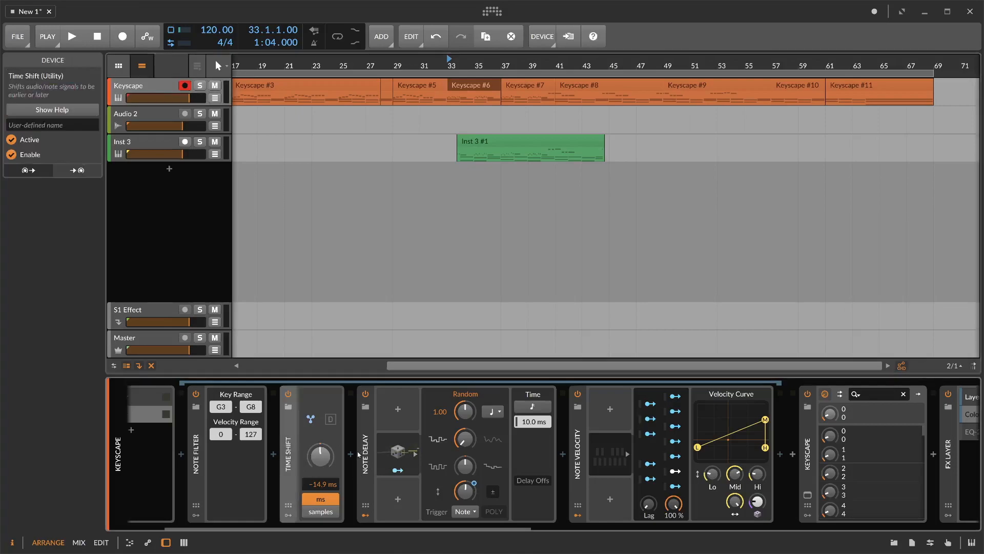
{"action": "left_click", "coordinate": [362, 453]}
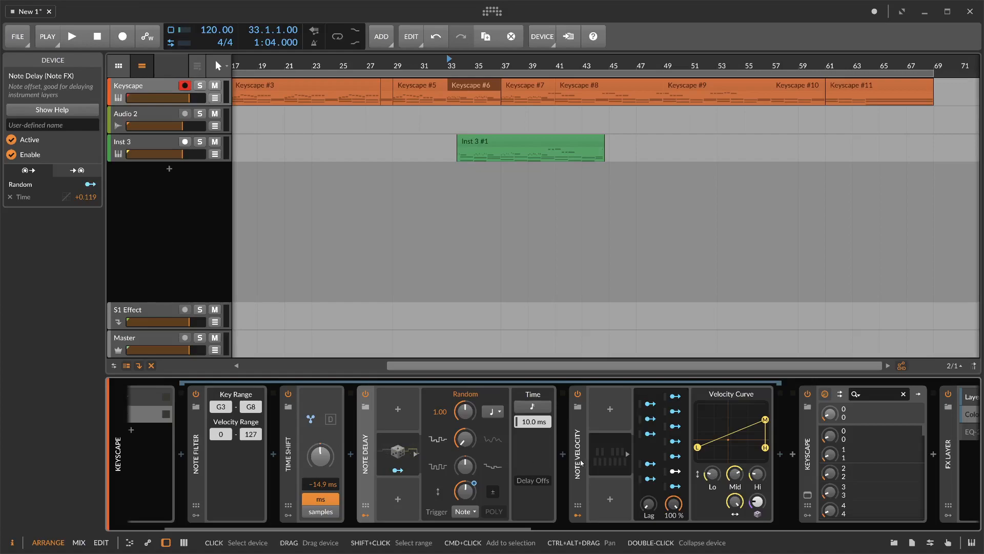
{"action": "scroll", "coordinate": [581, 463], "scroll_direction": "up", "scroll_amount": 3}
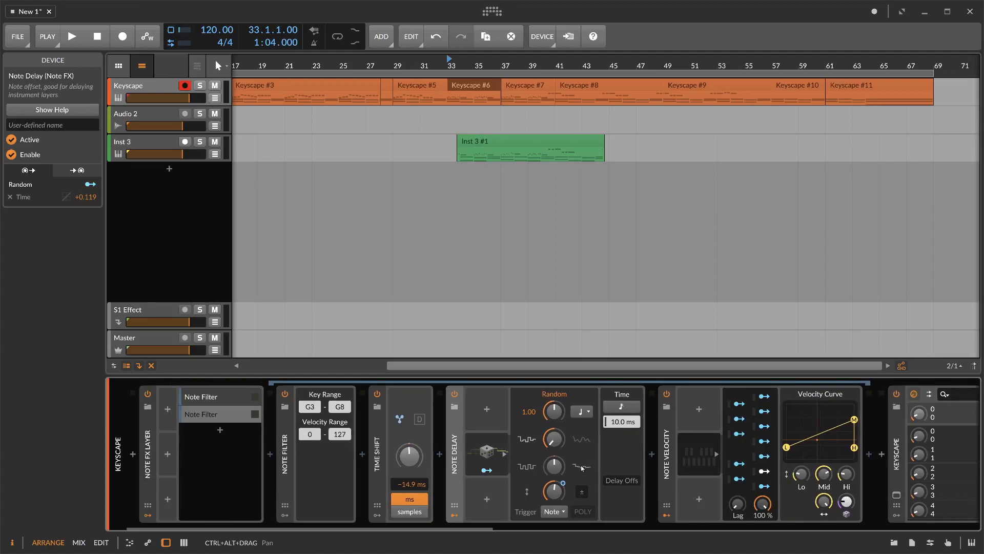
{"action": "scroll", "coordinate": [570, 474], "scroll_direction": "down", "scroll_amount": 1}
{"action": "scroll", "coordinate": [570, 474], "scroll_direction": "right", "scroll_amount": 1}
{"action": "scroll", "coordinate": [570, 474], "scroll_direction": "left", "scroll_amount": 1}
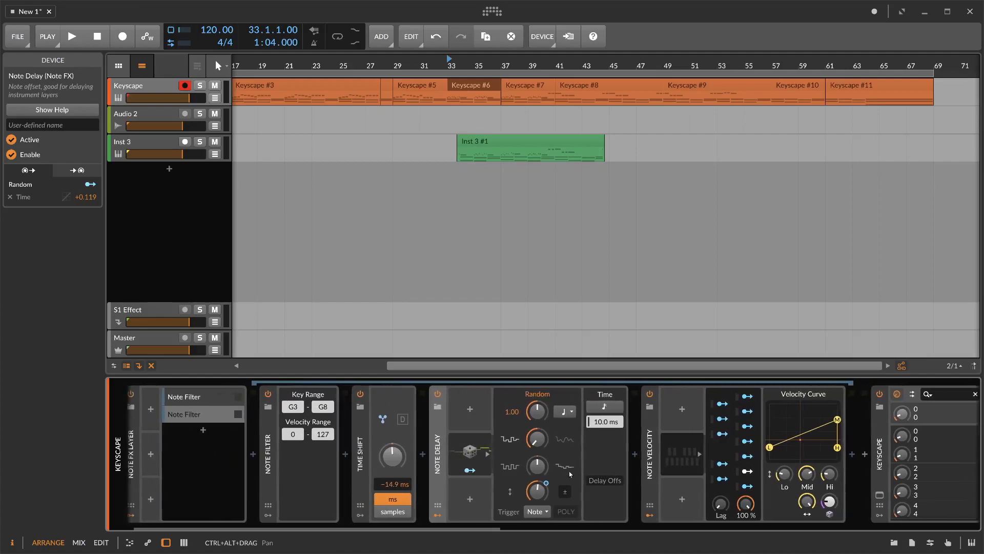
{"action": "scroll", "coordinate": [569, 474], "scroll_direction": "down", "scroll_amount": 2}
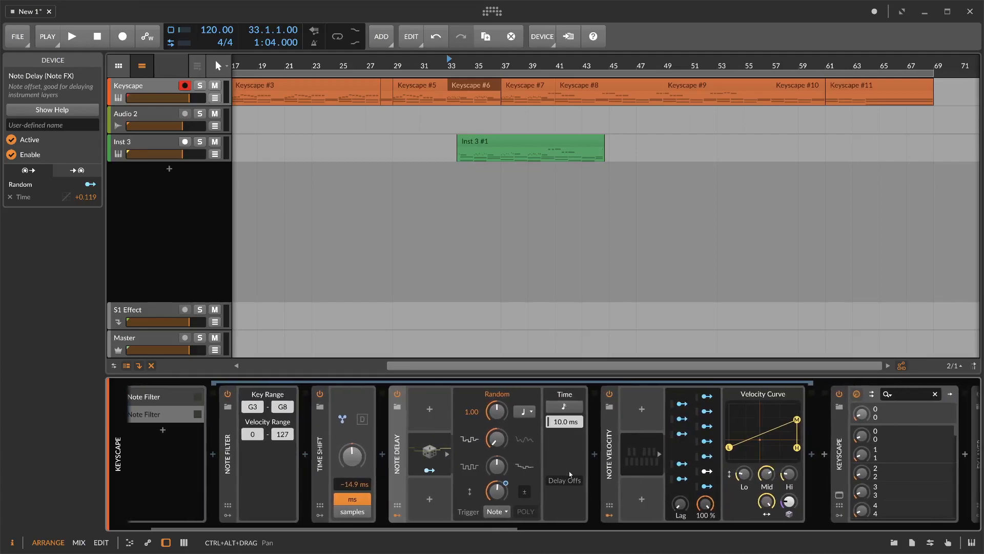